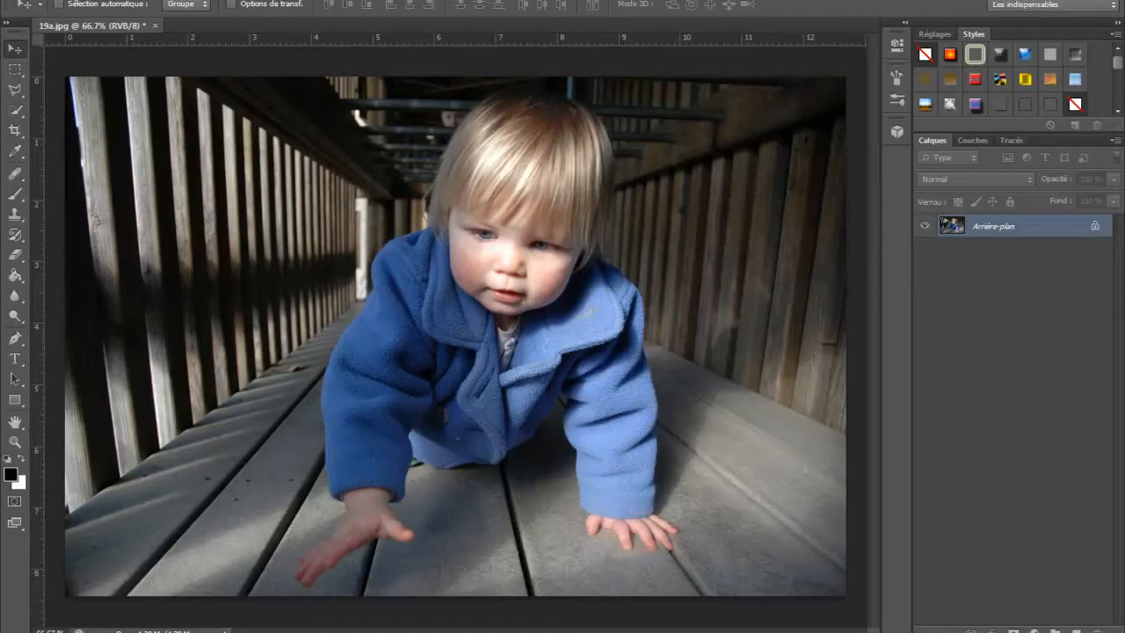
Step: Add a solid colour fill layer in f7d9ad above the photo and set its blend mode to Produit (Multiply)
left_click(169, 1)
mouse_move(340, 103)
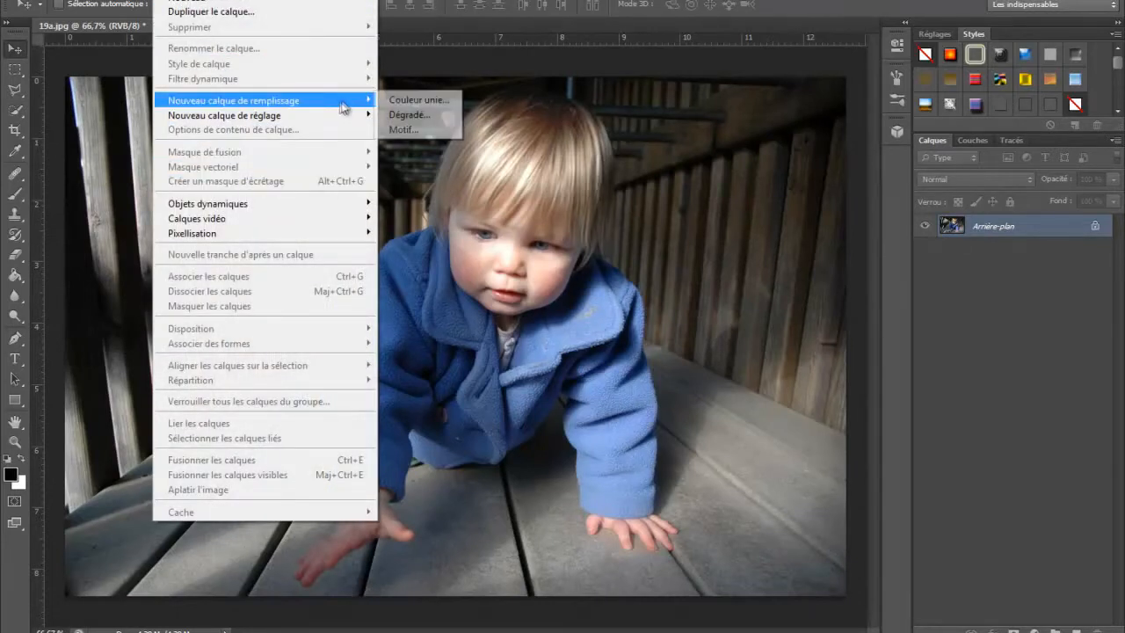
left_click(398, 107)
left_click(724, 186)
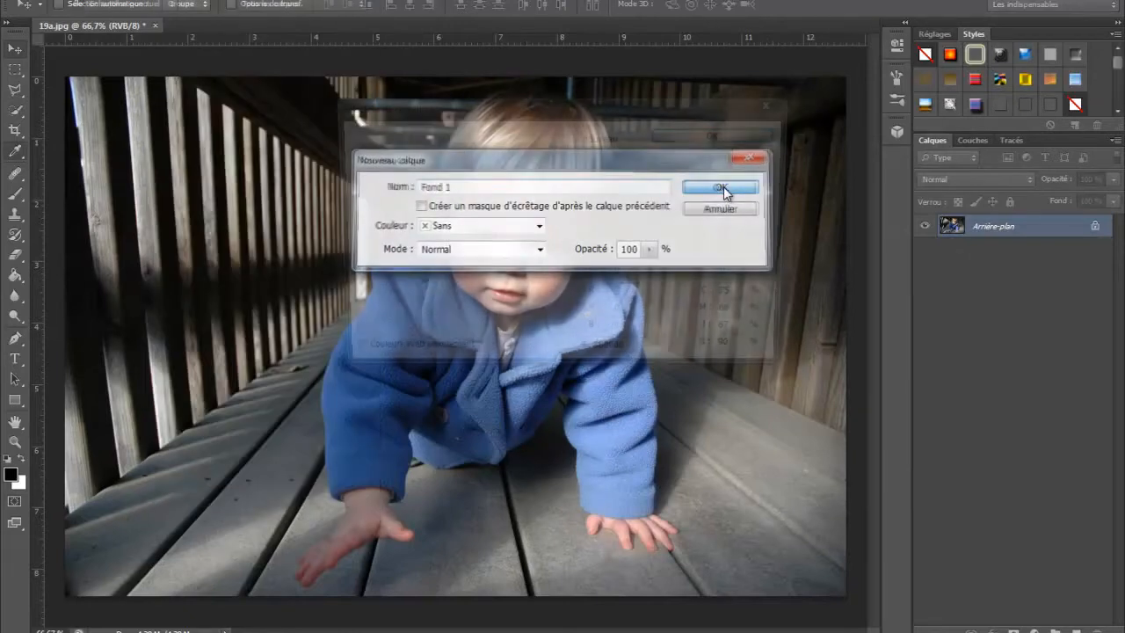
left_click(435, 339)
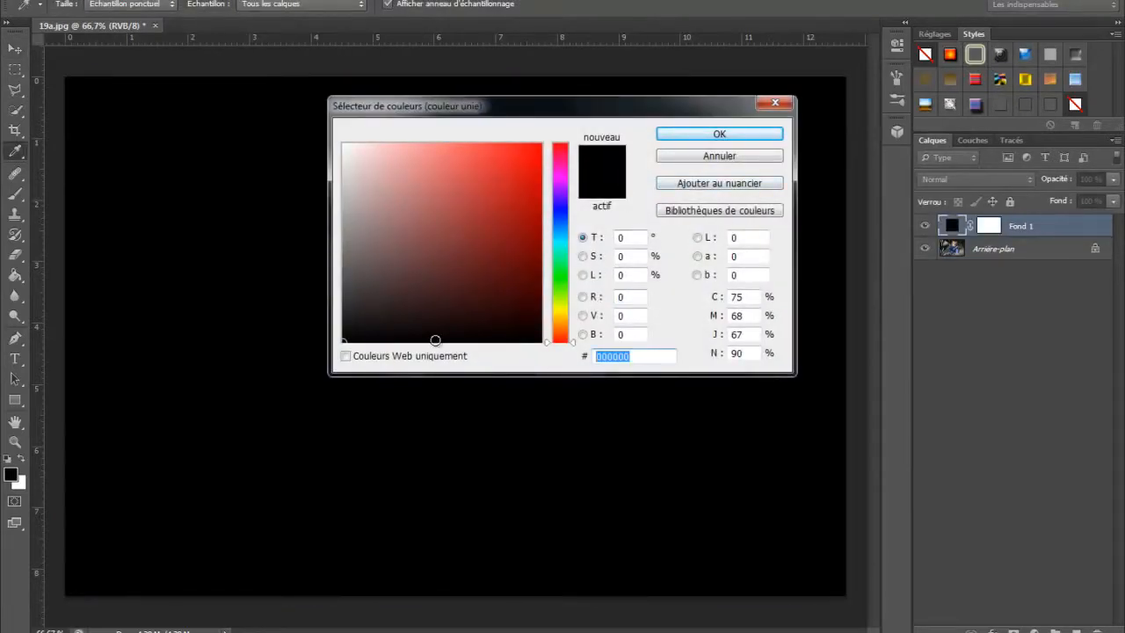
type("f7d9ad")
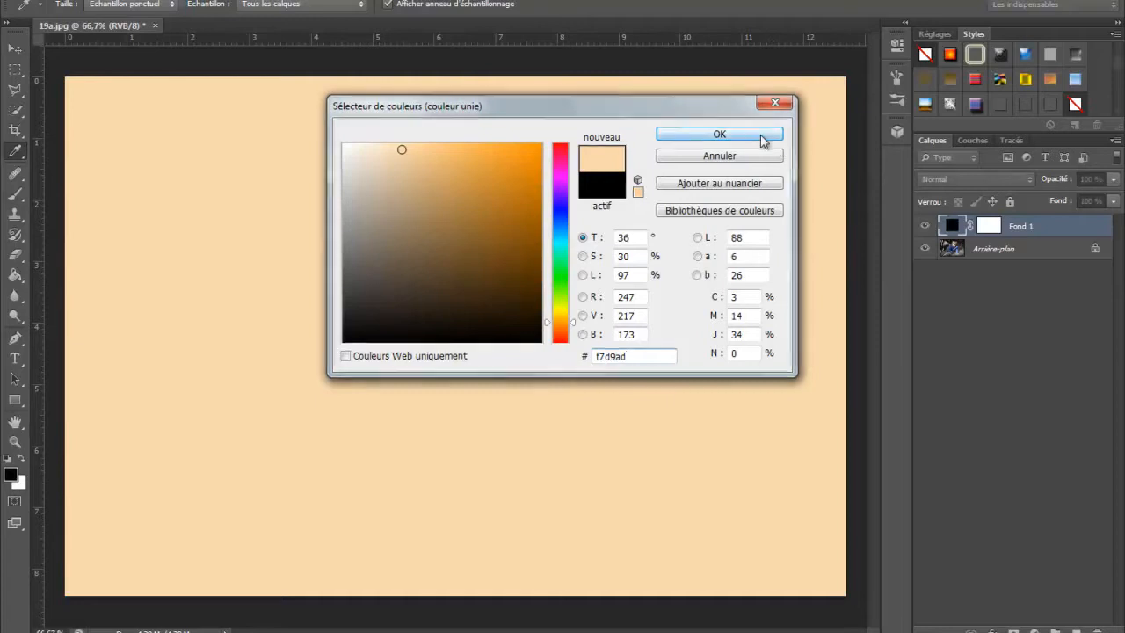
left_click(763, 135)
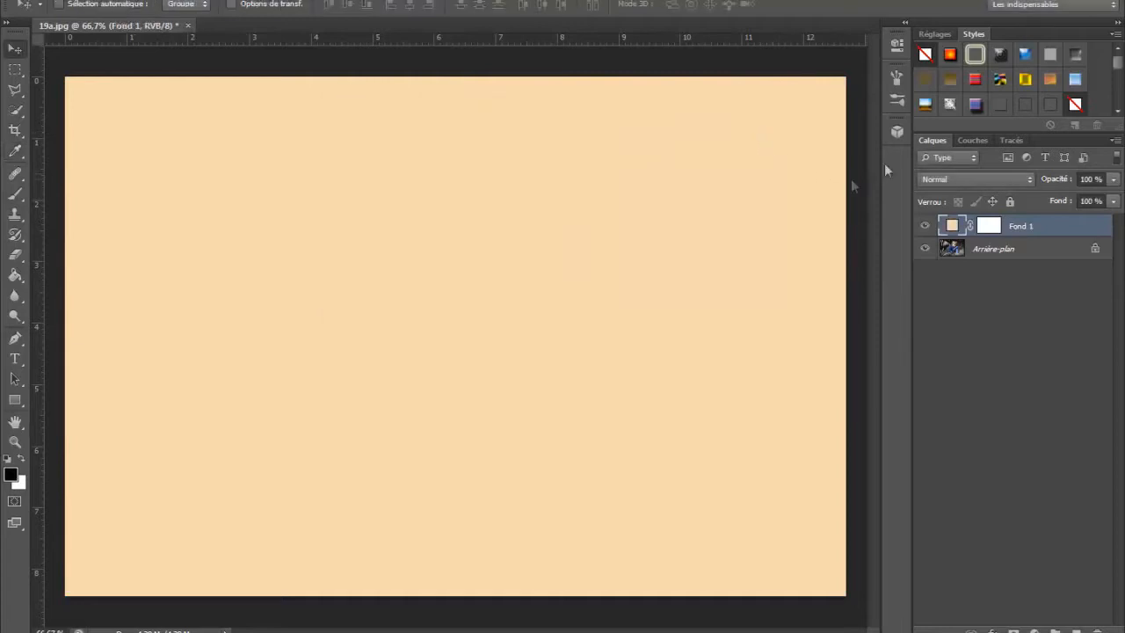
left_click(965, 177)
left_click(939, 246)
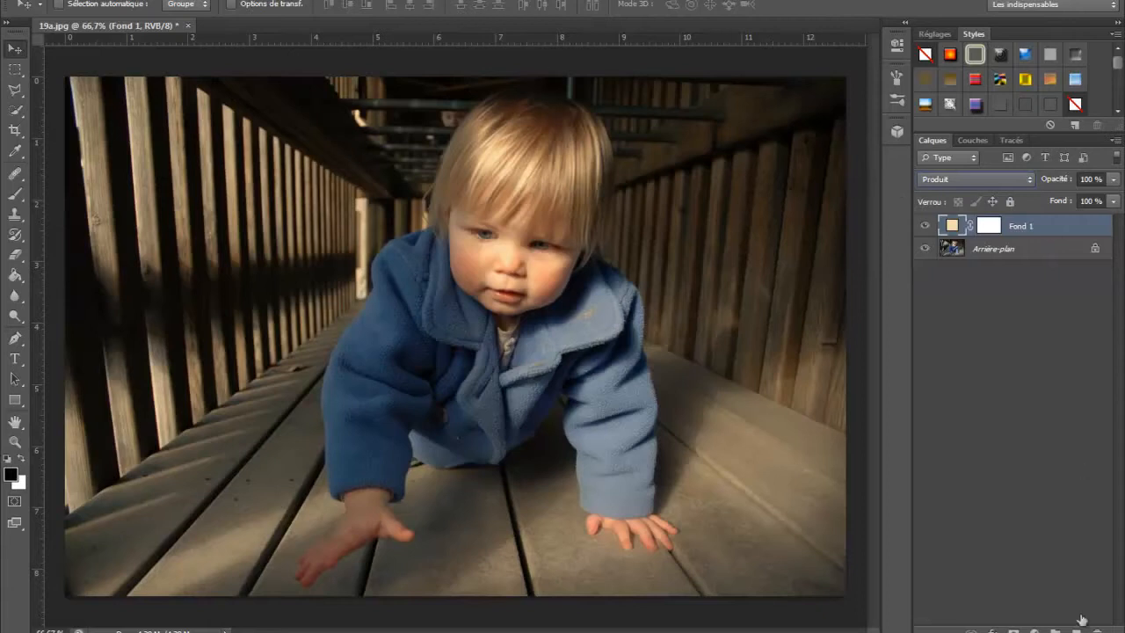
Step: Add a Curves adjustment layer above the fill layer and set the green channel's black point output to 37
left_click(1034, 630)
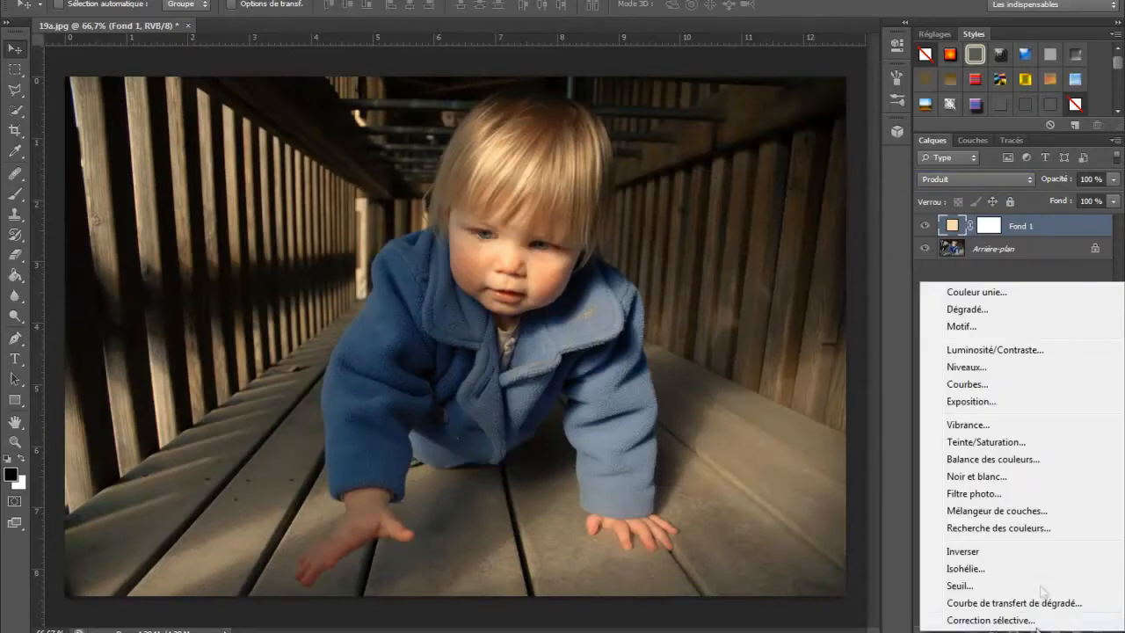
left_click(988, 386)
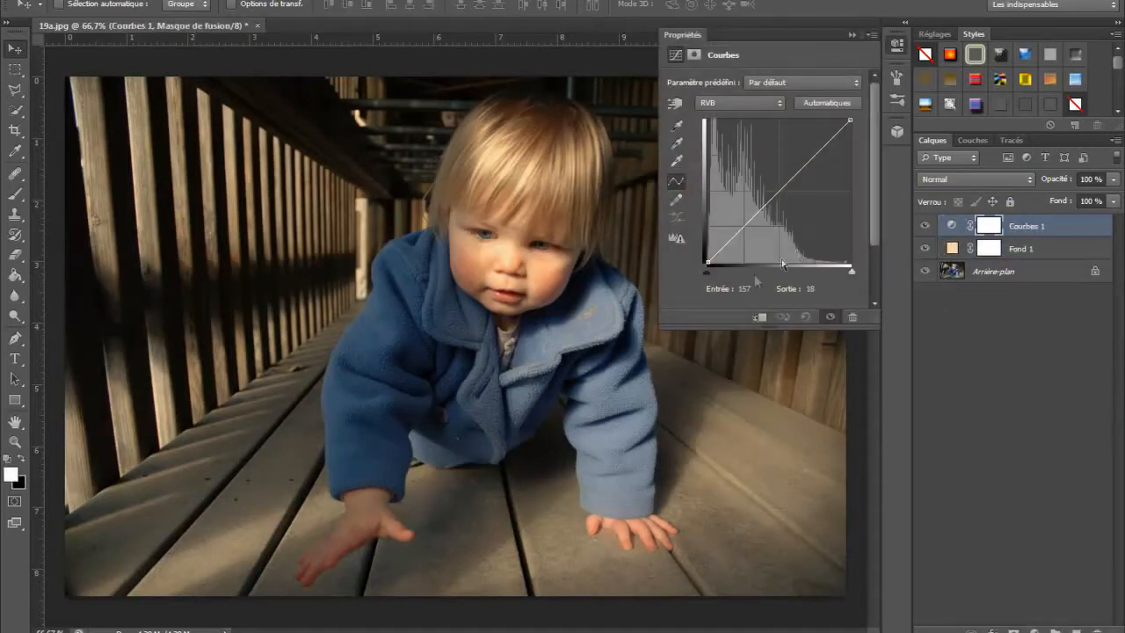
left_click(750, 100)
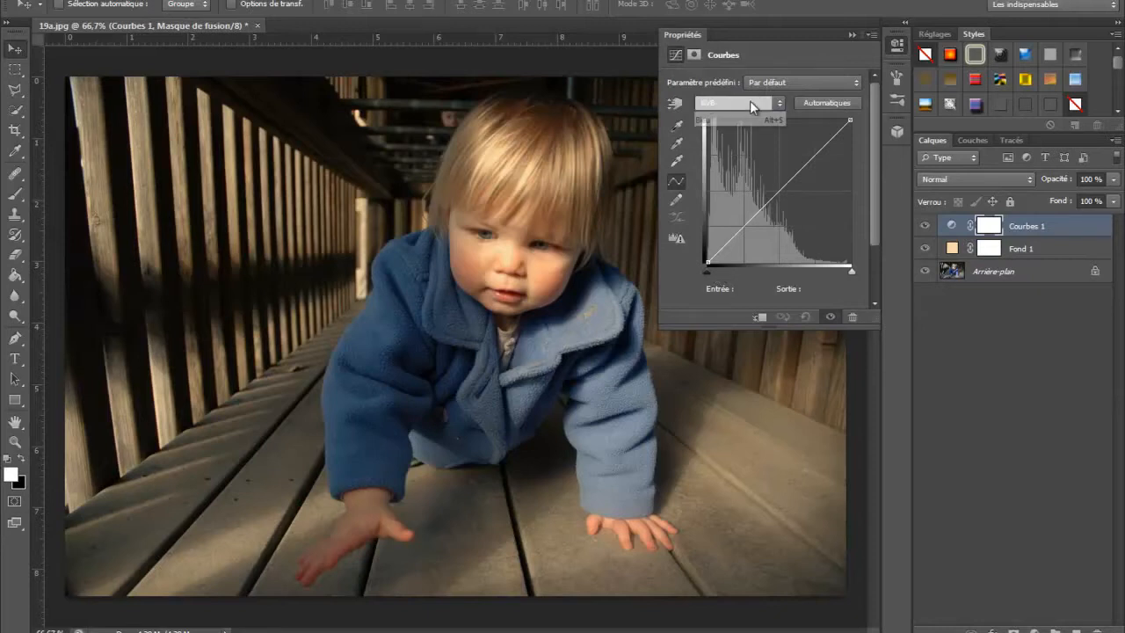
left_click(735, 146)
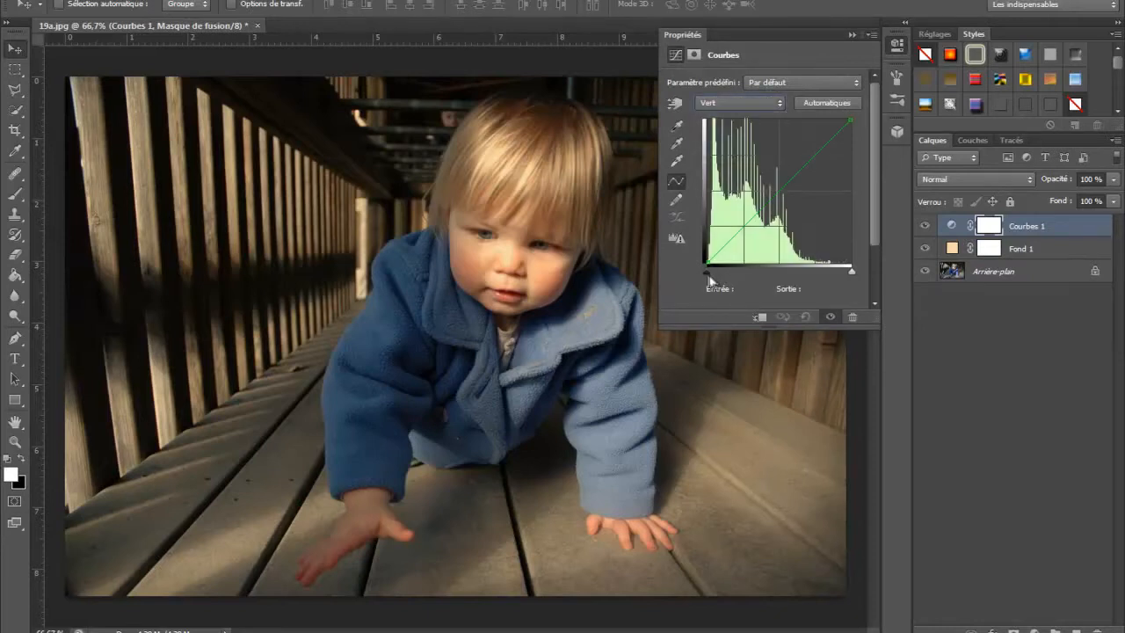
left_click(708, 275)
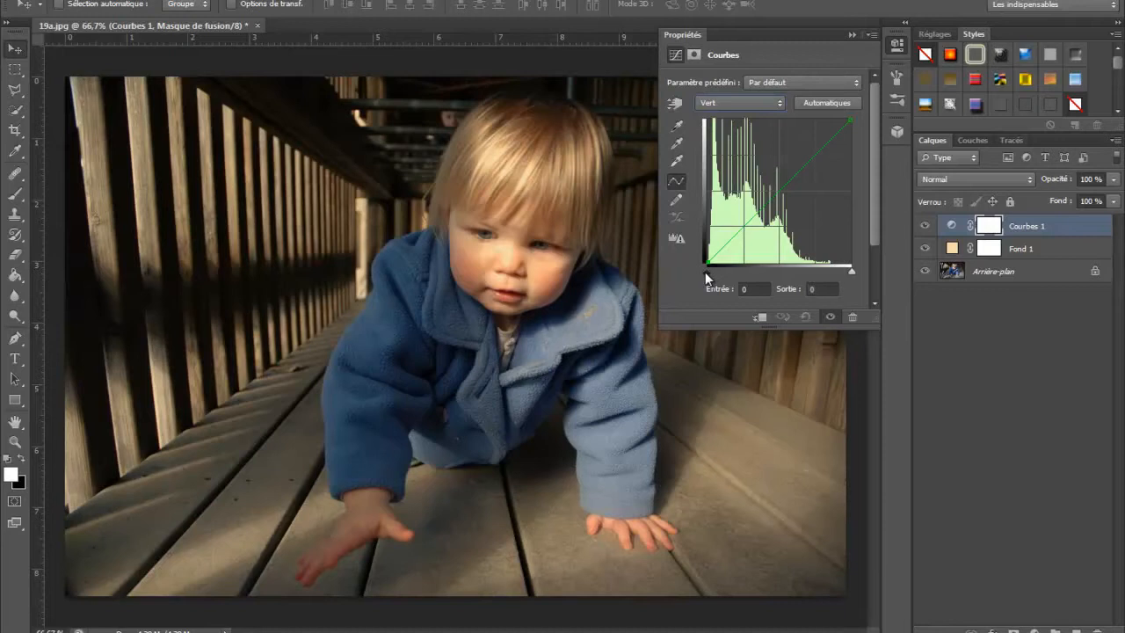
left_click(819, 290)
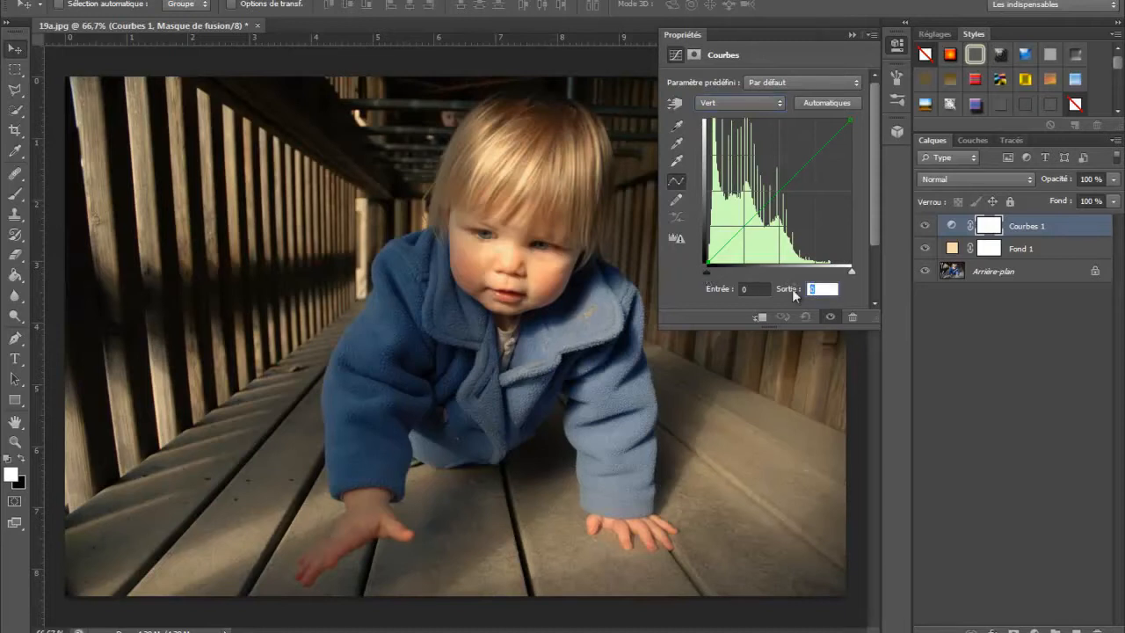
type("37")
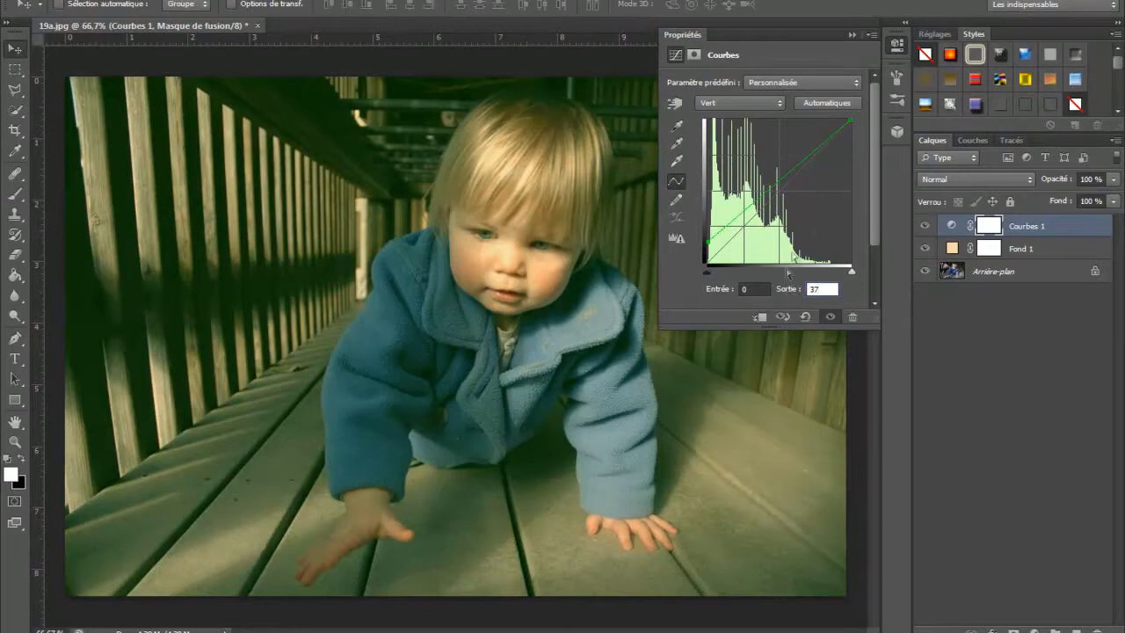
Step: Set the blue channel's black point output to 133 in the Curves layer and close its properties
left_click(754, 104)
left_click(735, 157)
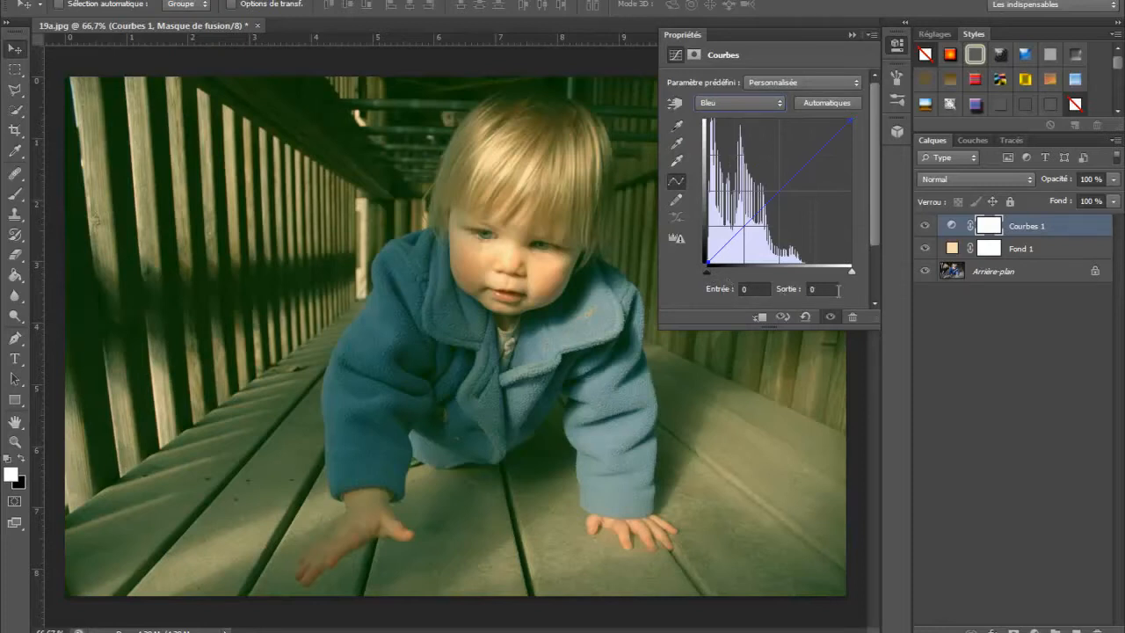
left_click(837, 289)
type("133")
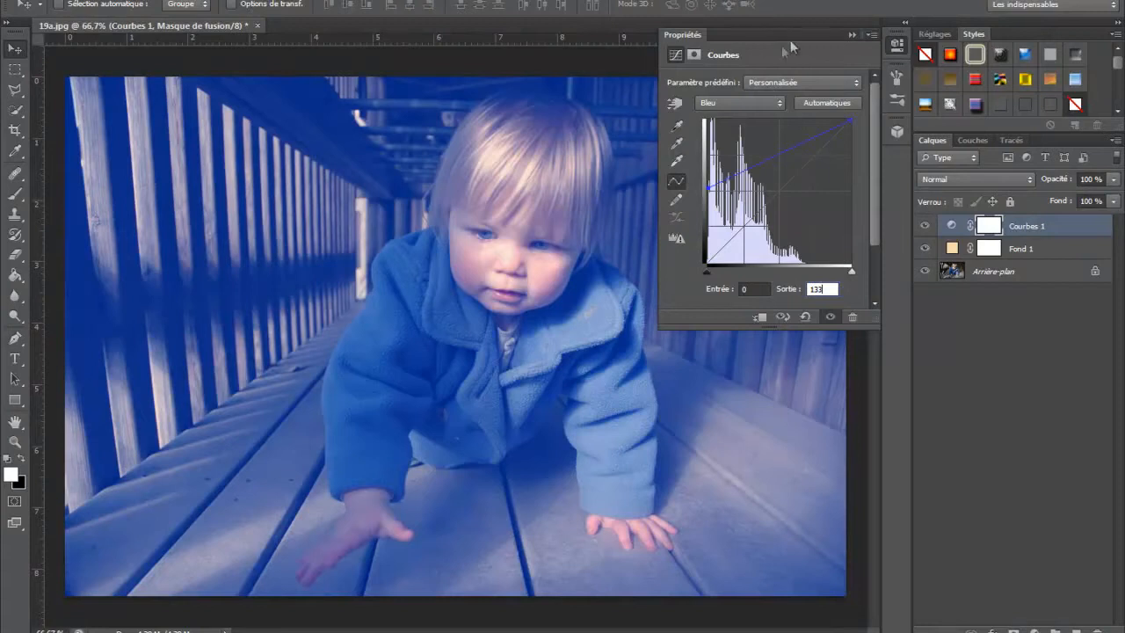
left_click(848, 35)
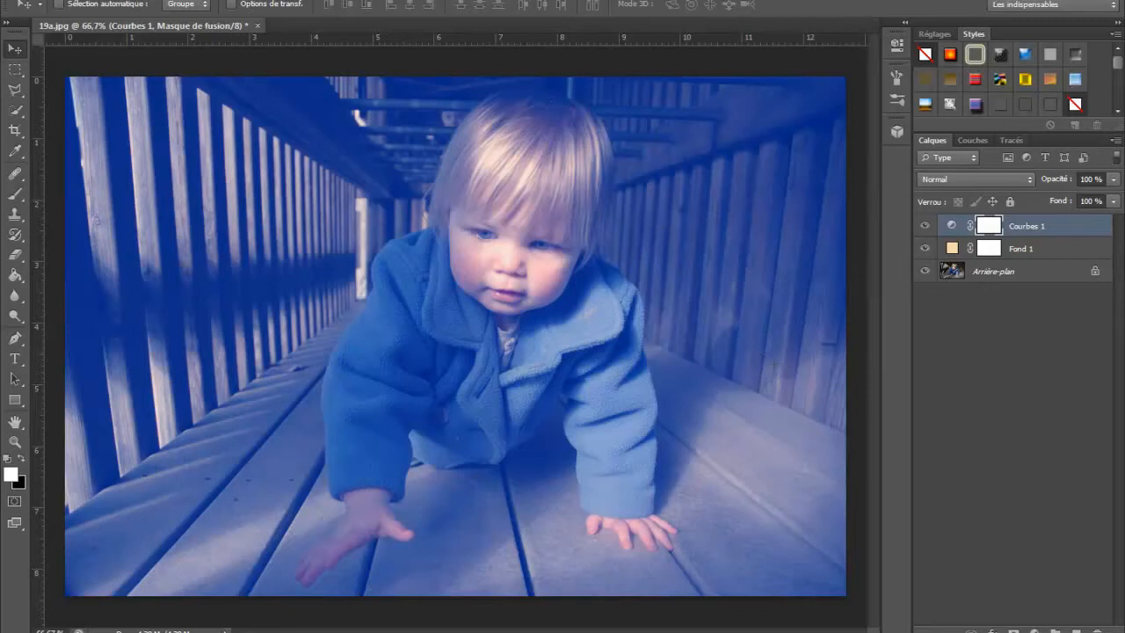
Step: Add a Levels adjustment layer with the midtone input at 1.36 and the white input at 236
left_click(1035, 630)
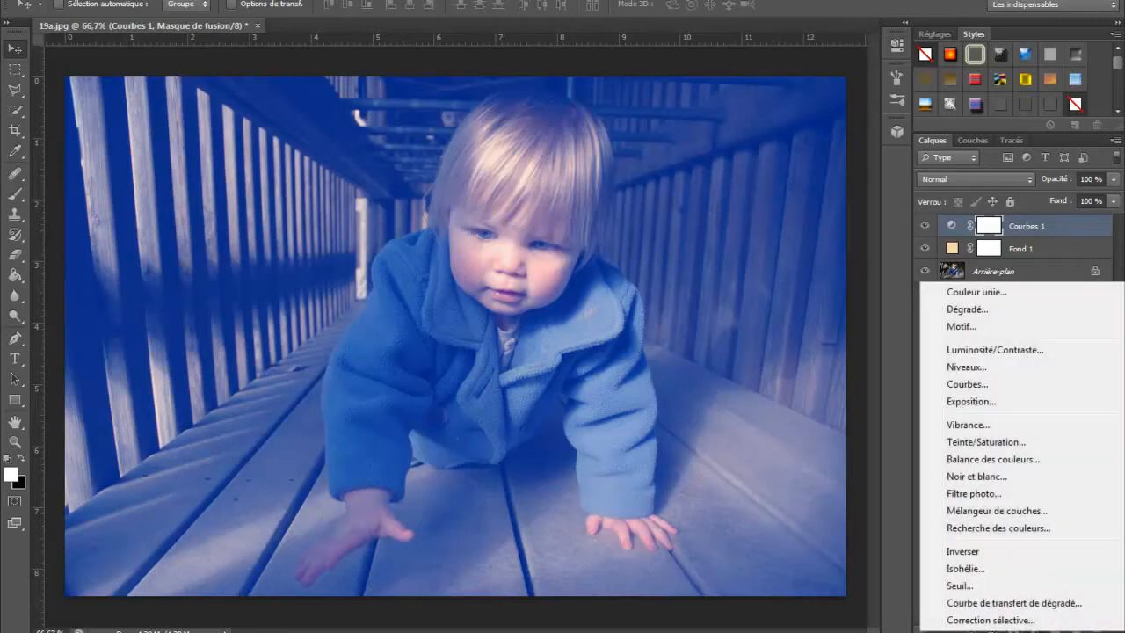
left_click(978, 369)
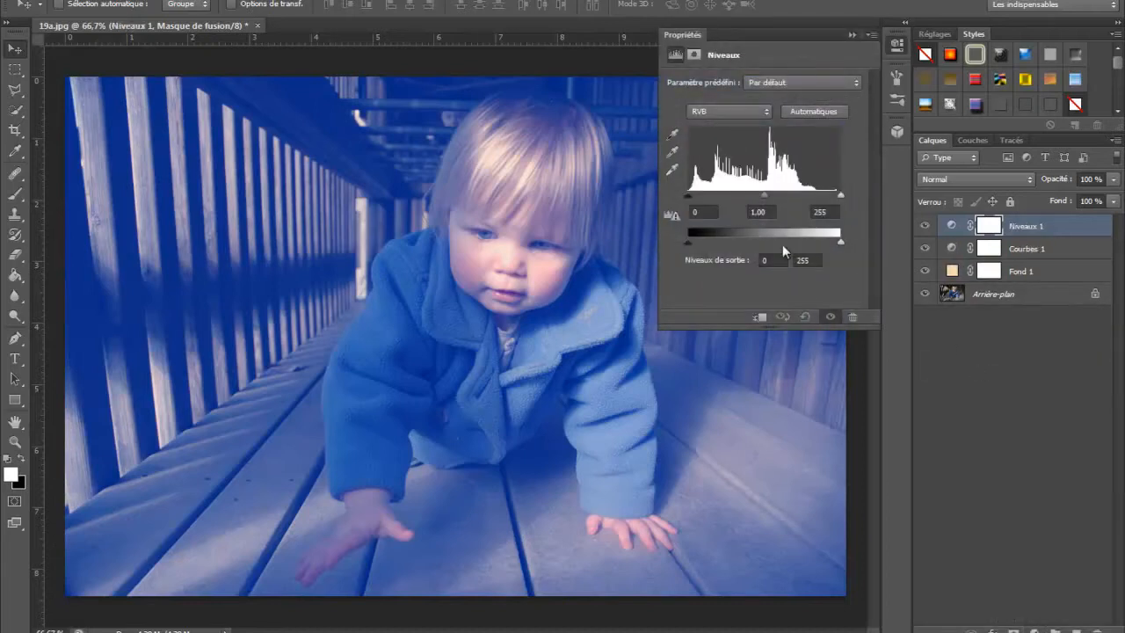
left_click(771, 209)
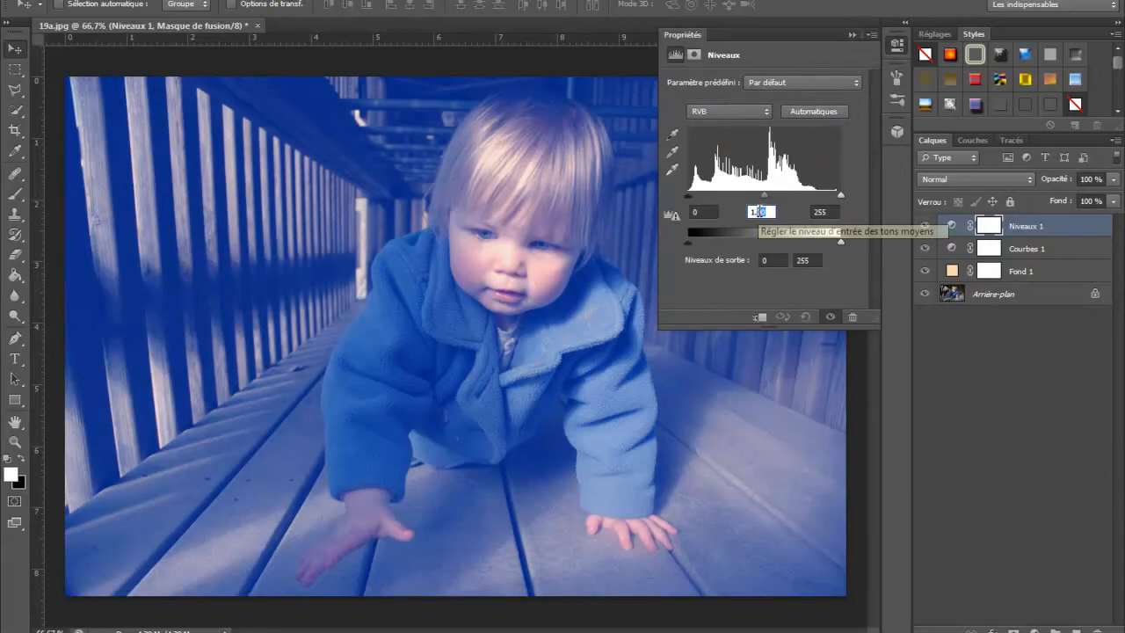
type("1.36")
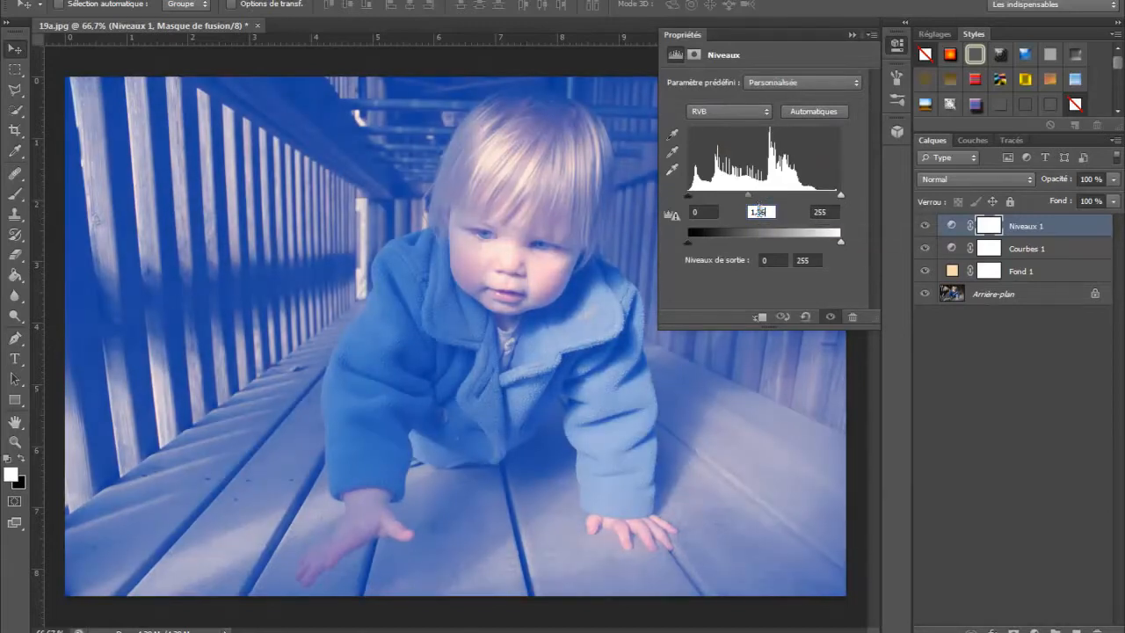
left_click(835, 211)
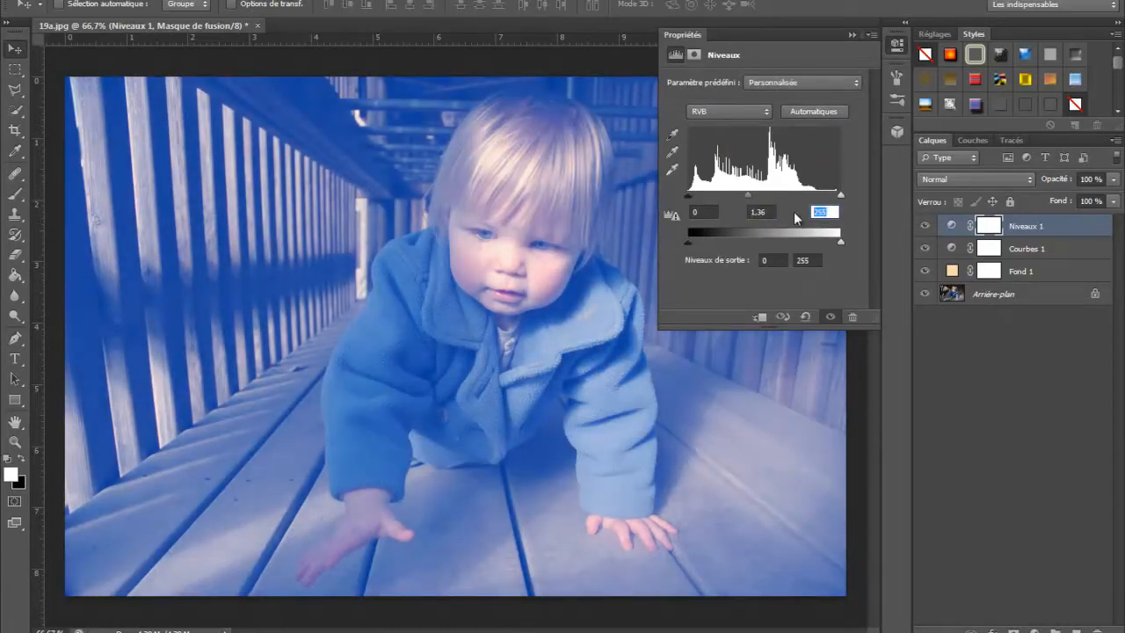
type("3")
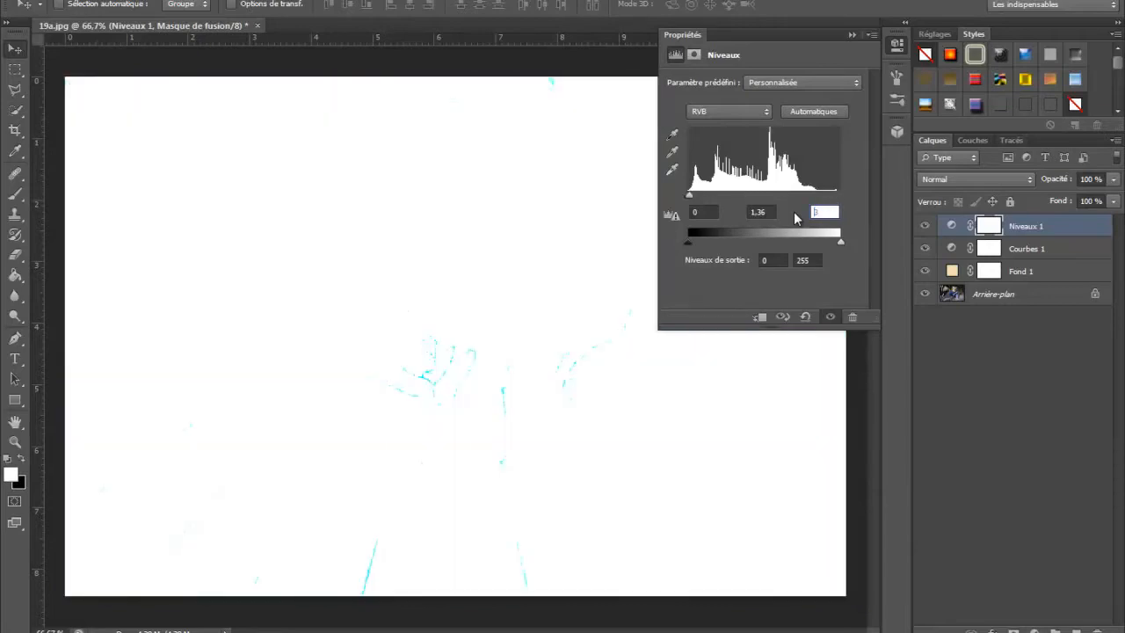
type("36")
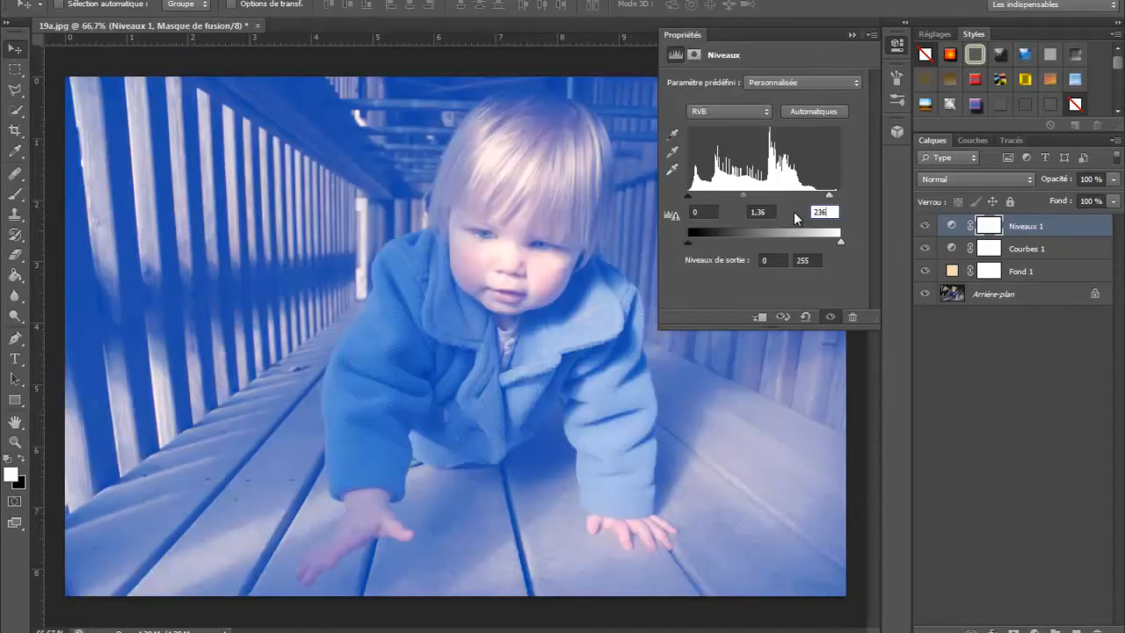
left_click(852, 34)
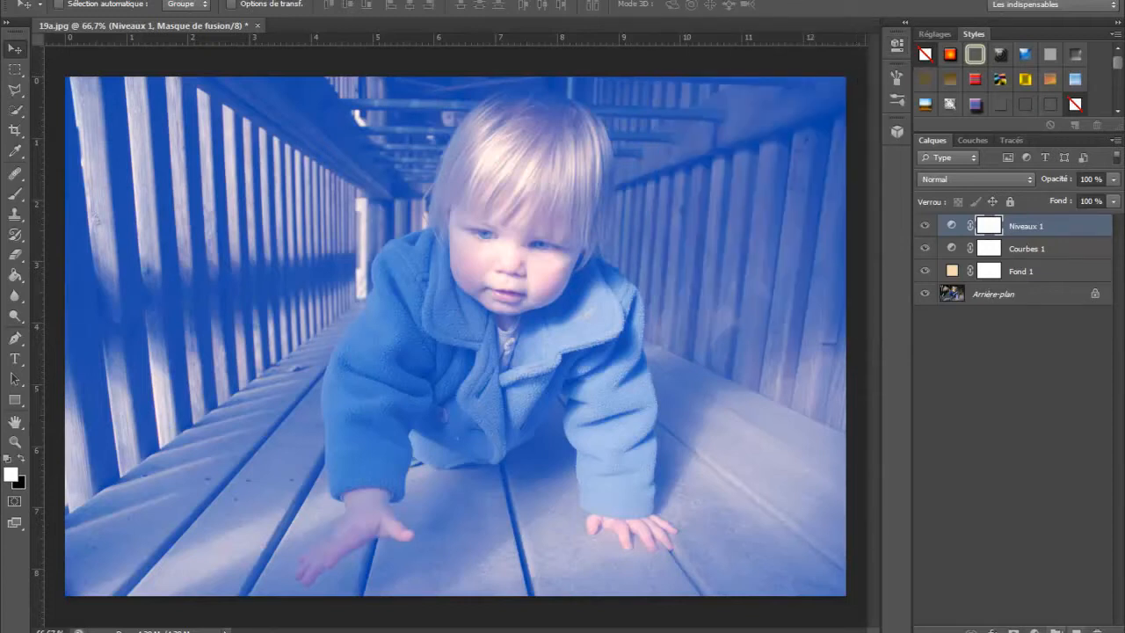
Step: Add a Brightness/Contrast adjustment layer with brightness 6 and contrast 51
left_click(1034, 630)
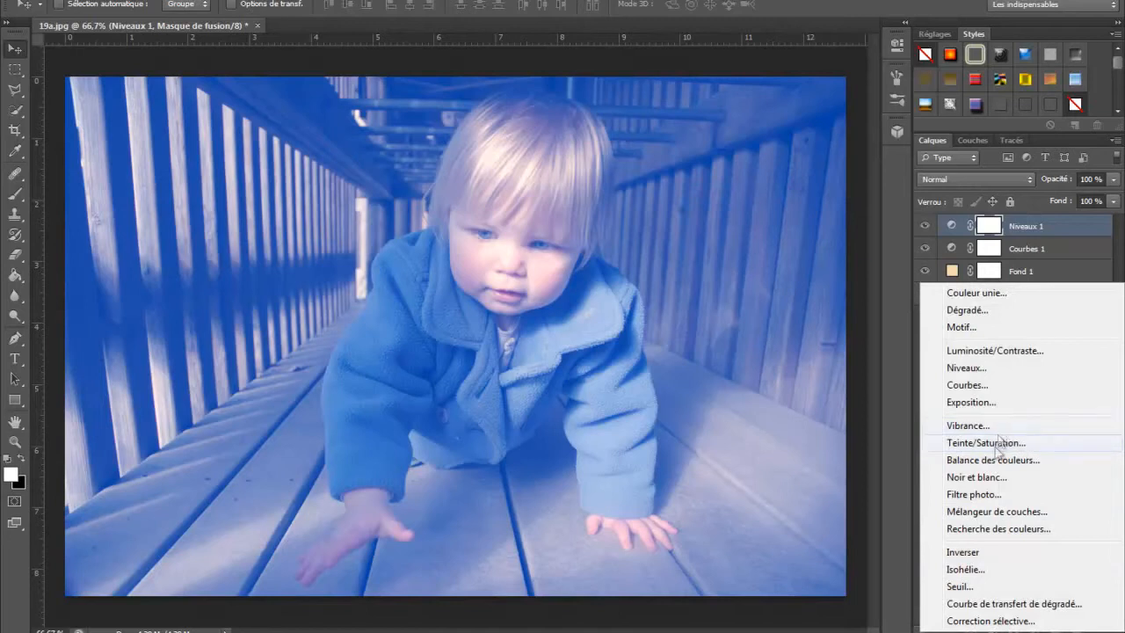
left_click(989, 350)
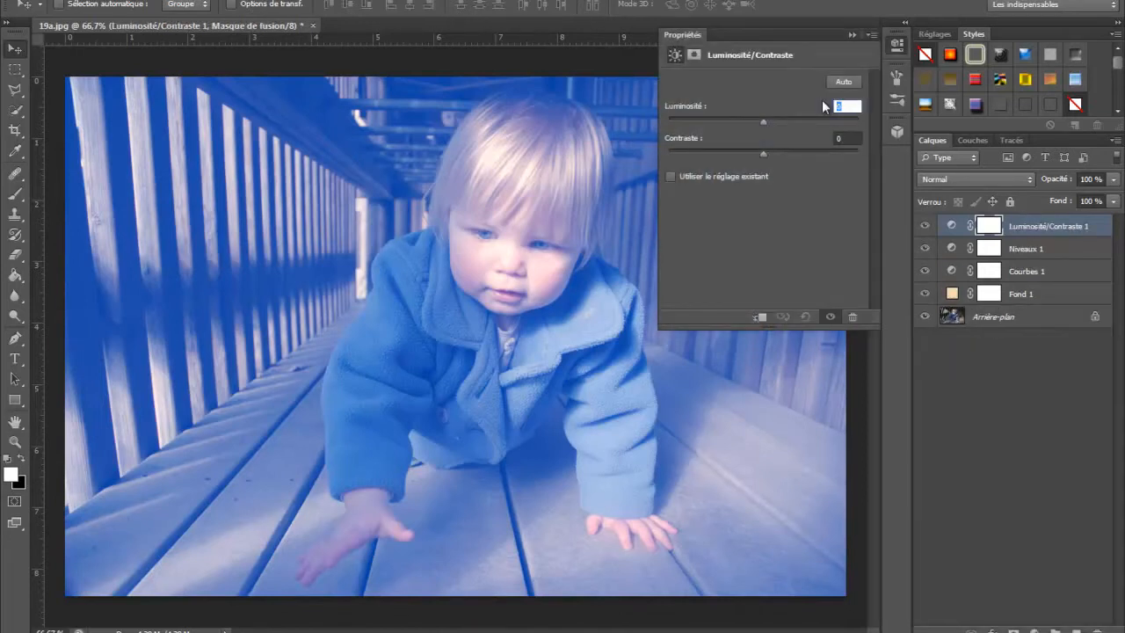
type("6")
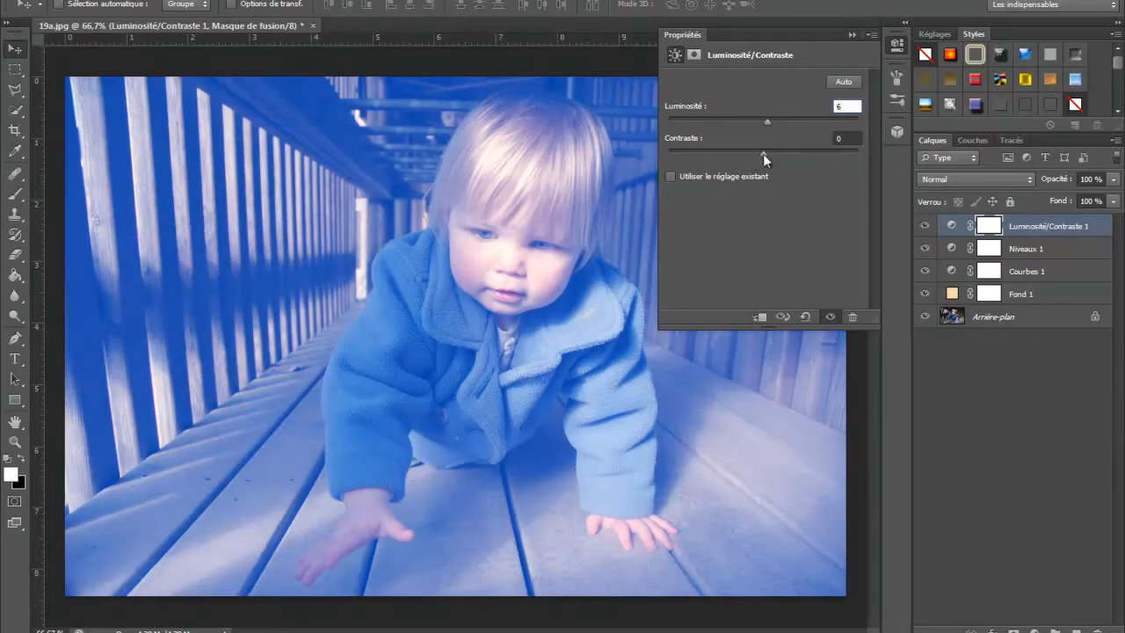
left_click_drag(771, 155, 830, 155)
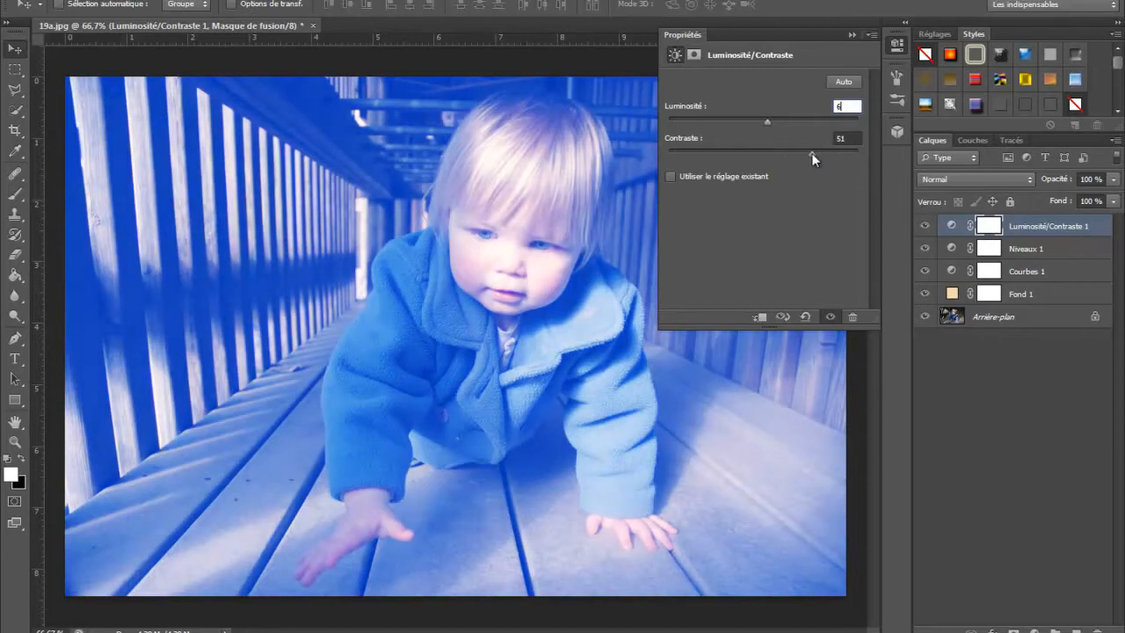
left_click(854, 39)
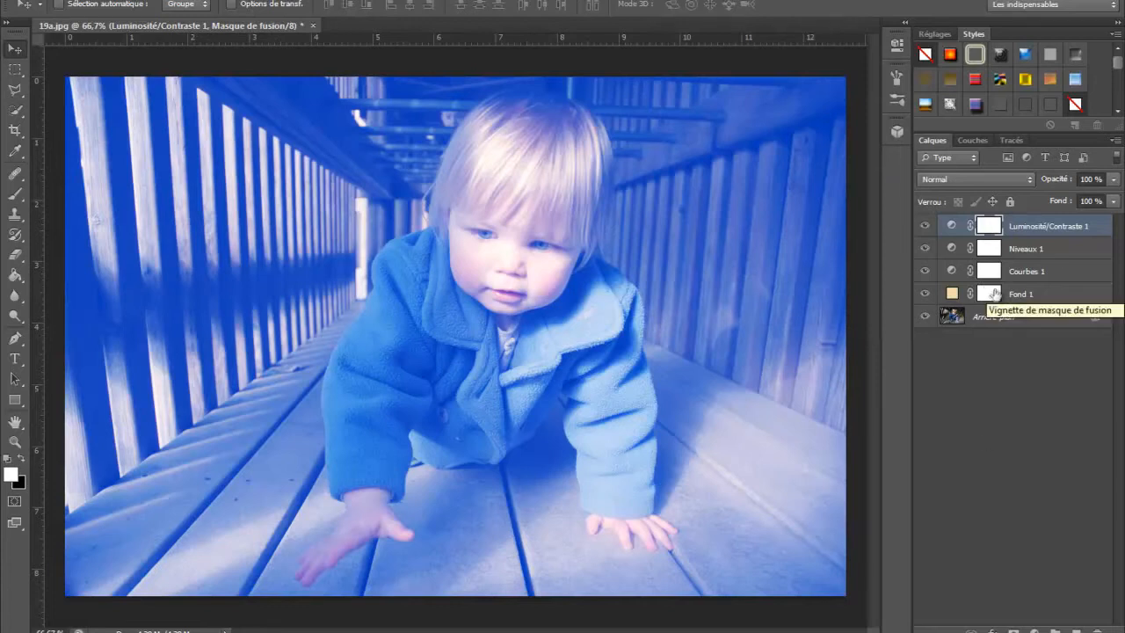
Step: Add a second Curves adjustment layer on top and set the green channel's black point input to 13
left_click(1035, 630)
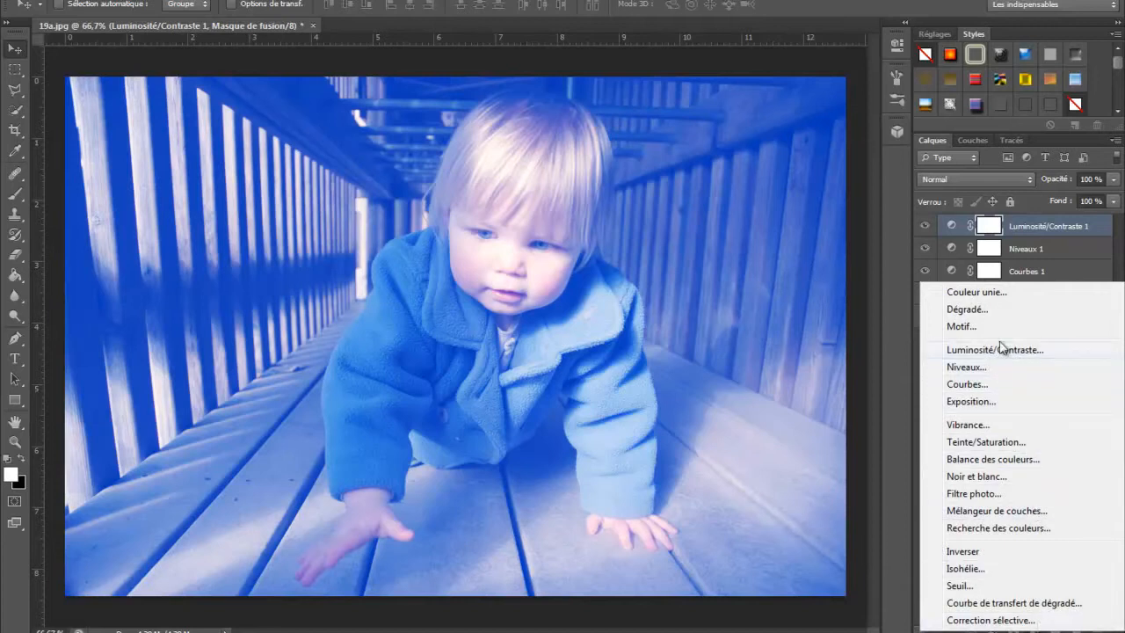
left_click(974, 386)
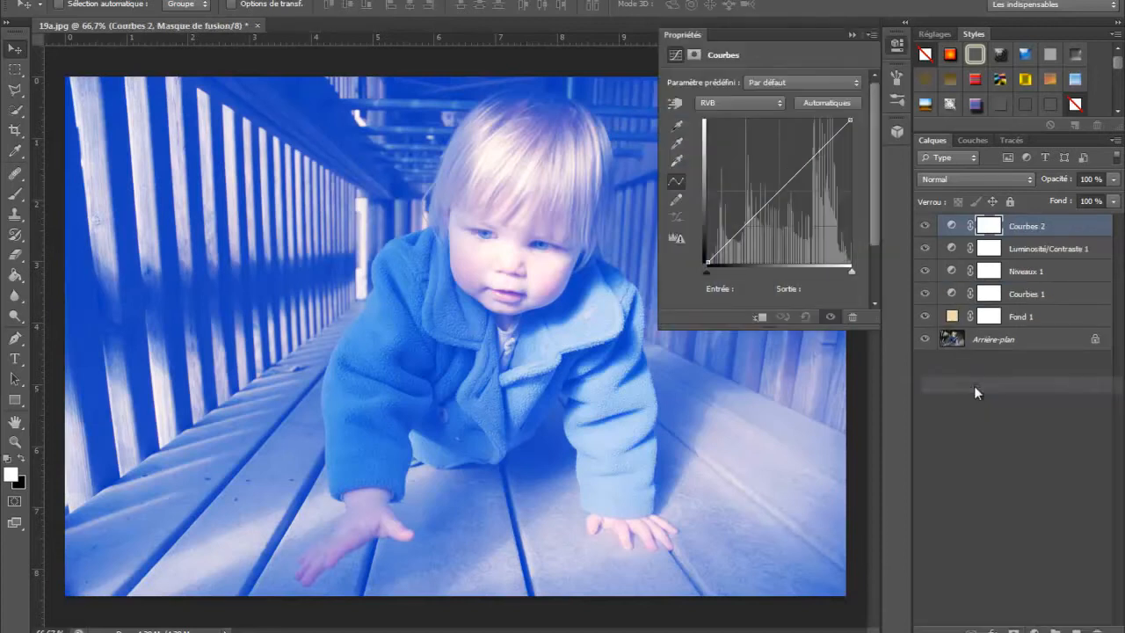
left_click(739, 97)
left_click(726, 141)
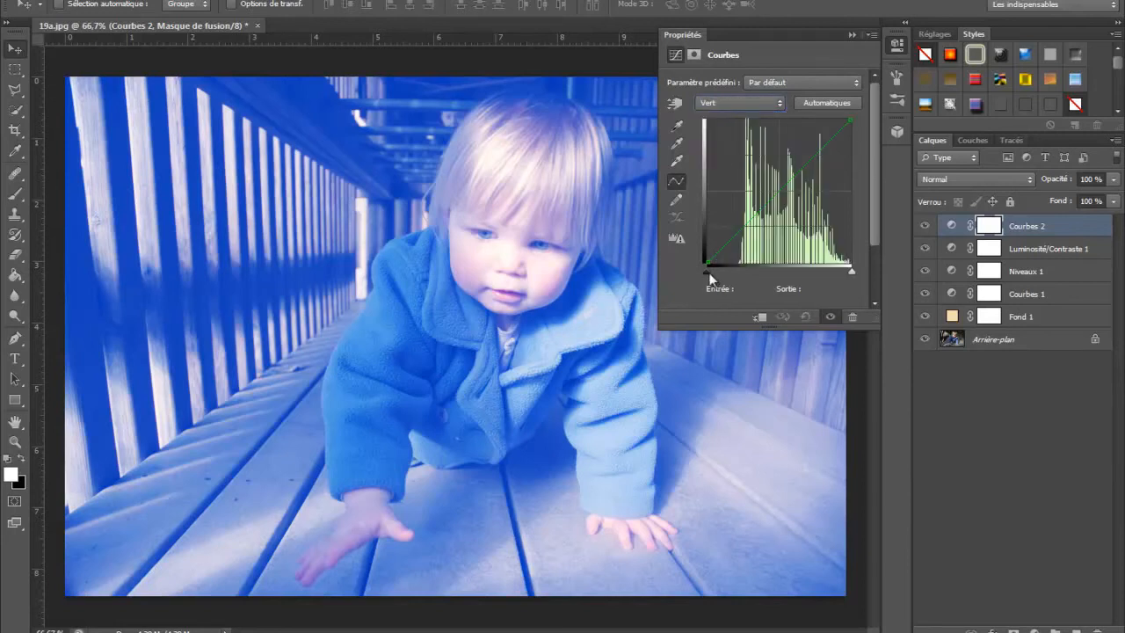
left_click(707, 265)
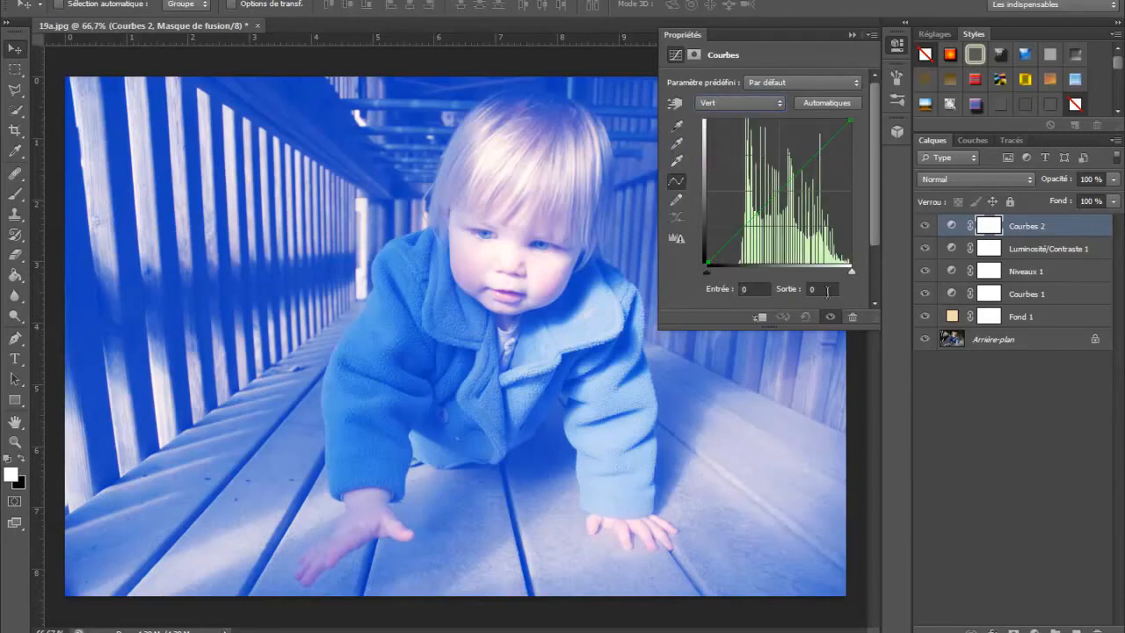
left_click(746, 289)
type("13")
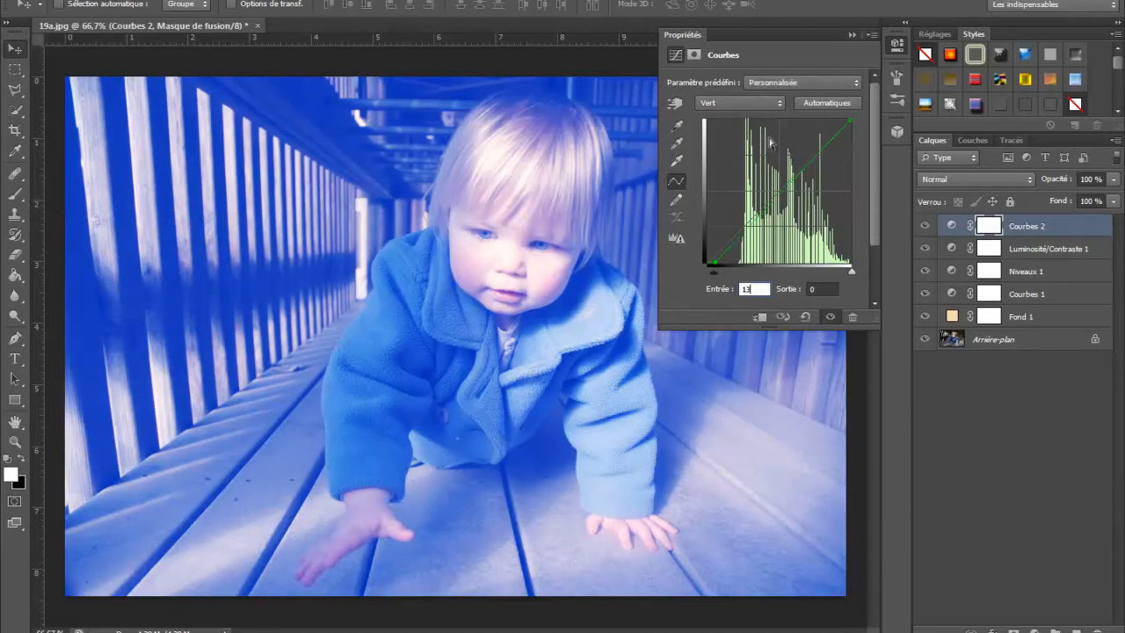
Step: Set the blue channel's black point input to 88 in the second Curves layer and close its properties
left_click(711, 104)
left_click(733, 156)
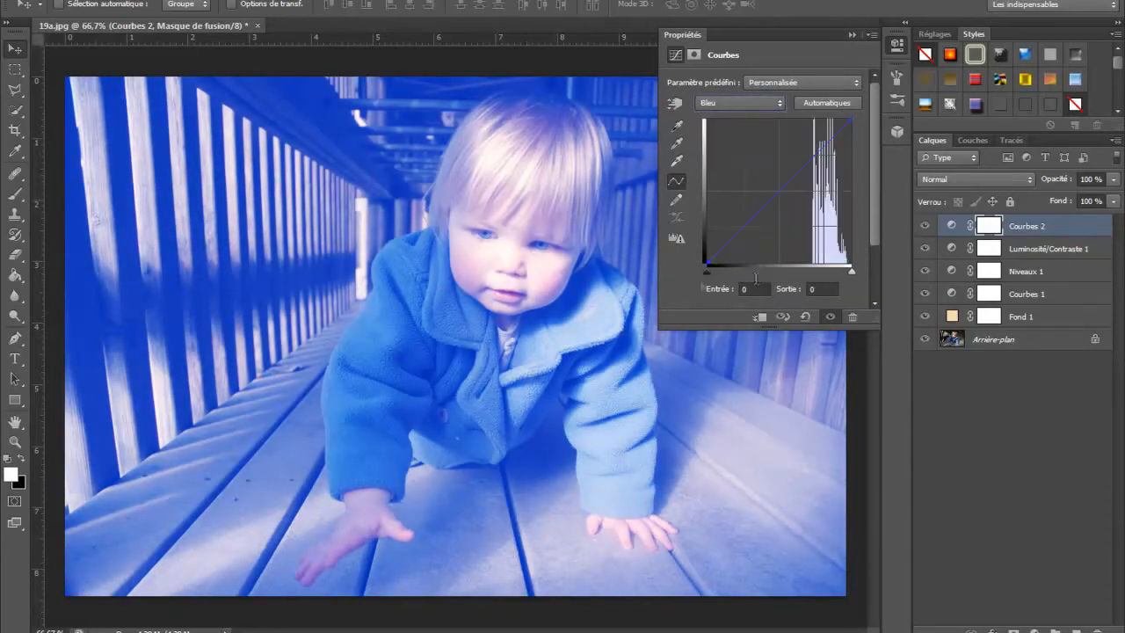
left_click(719, 291)
type("88")
left_click(849, 35)
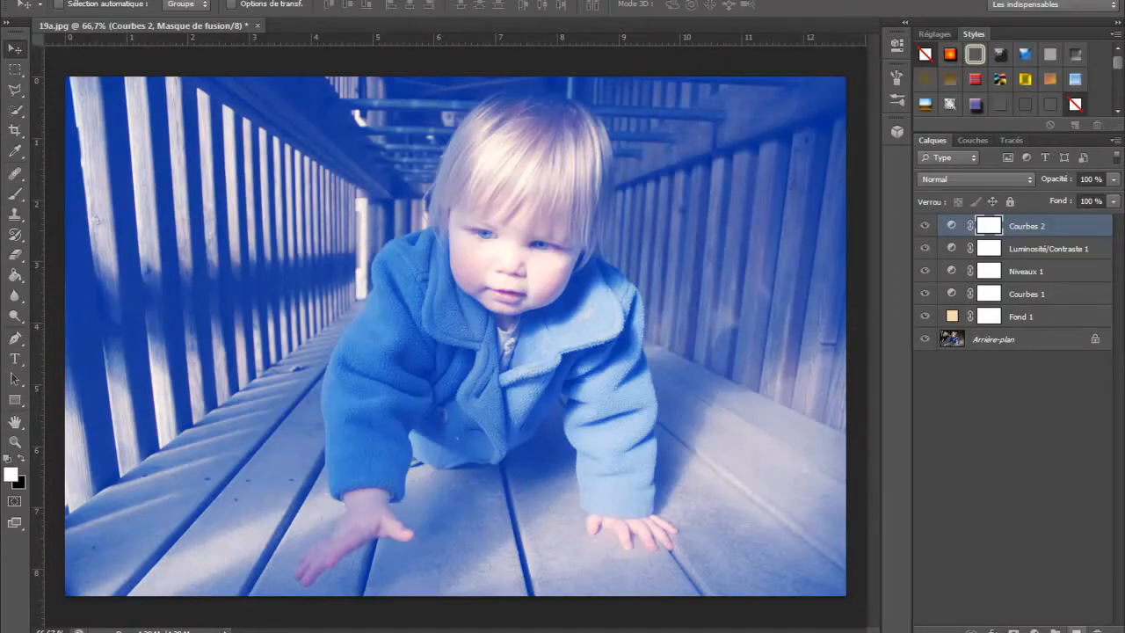
Step: Add a second Brightness/Contrast adjustment layer on top with brightness -6 and contrast 33, and close its properties
left_click(1037, 630)
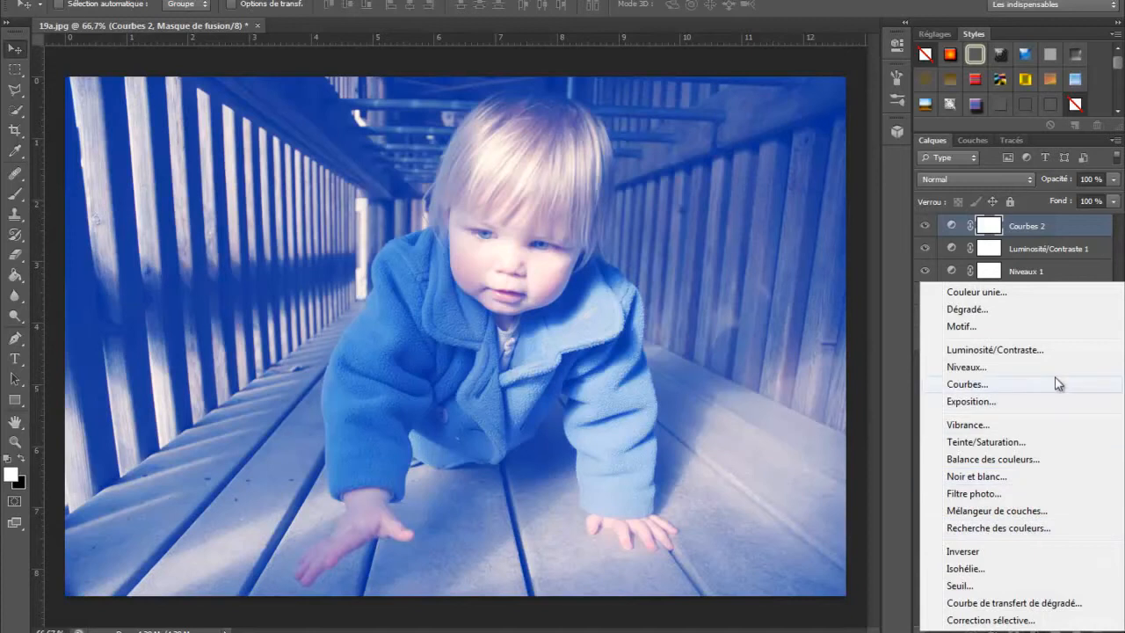
left_click(990, 350)
left_click(836, 107)
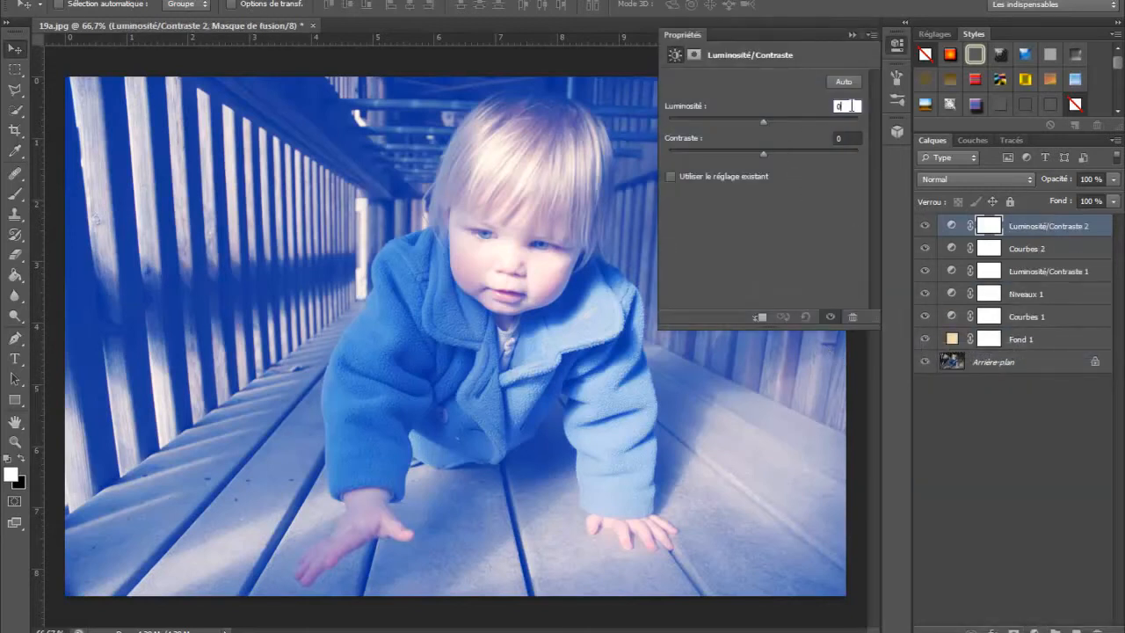
type("-6")
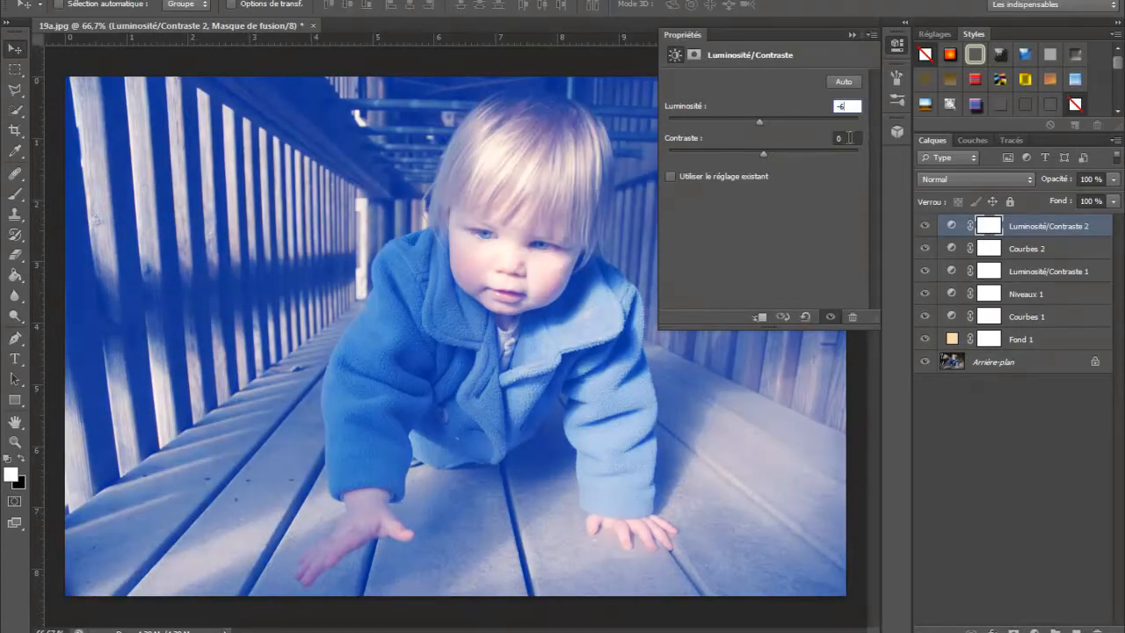
left_click(845, 139)
type("33")
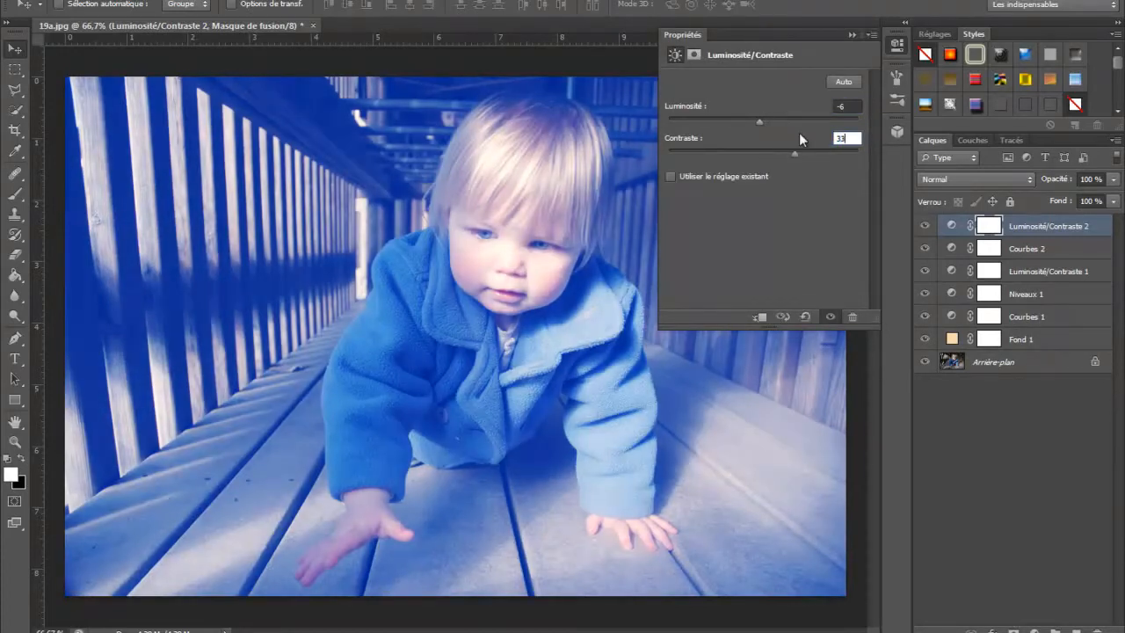
left_click(852, 36)
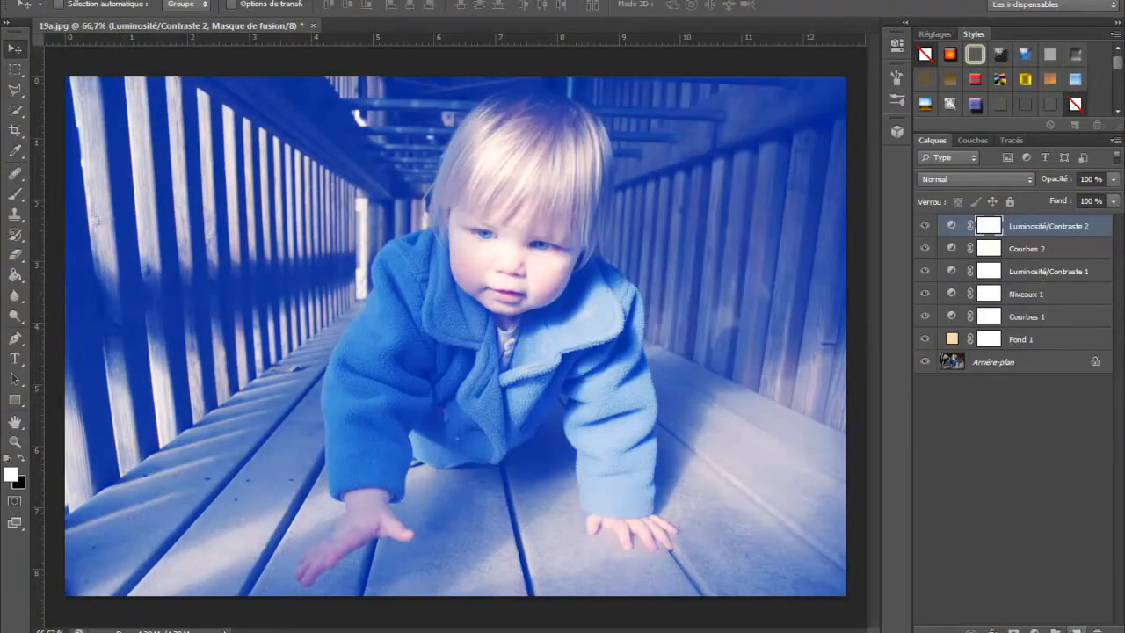
Step: Add a third Curves adjustment layer and set the red channel's black point to input 0 and output 4
left_click(1036, 630)
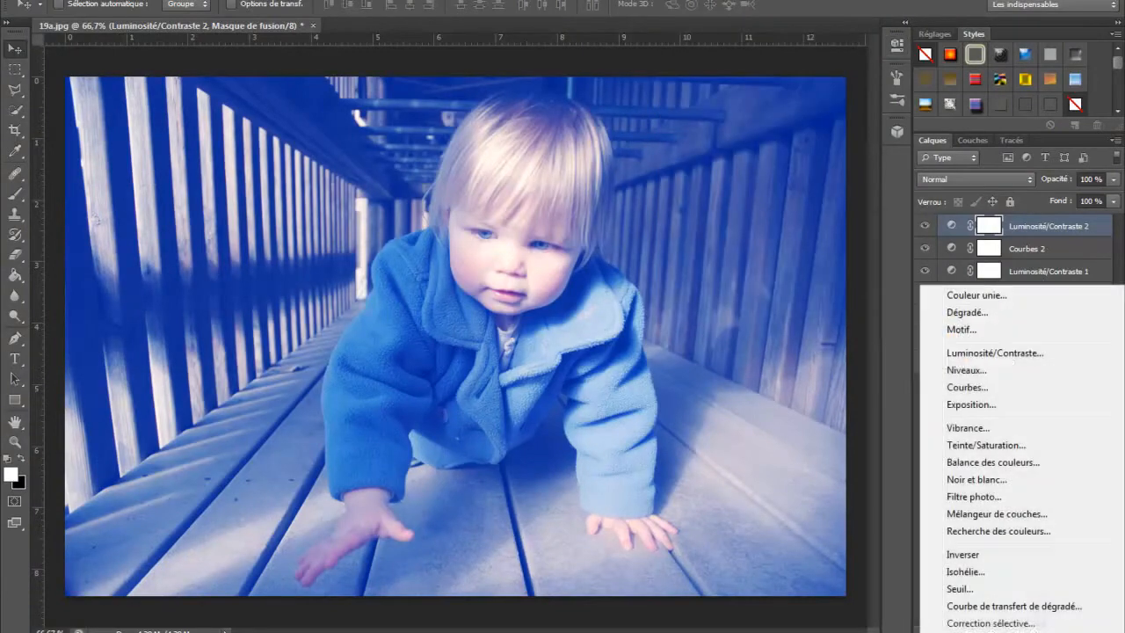
left_click(981, 389)
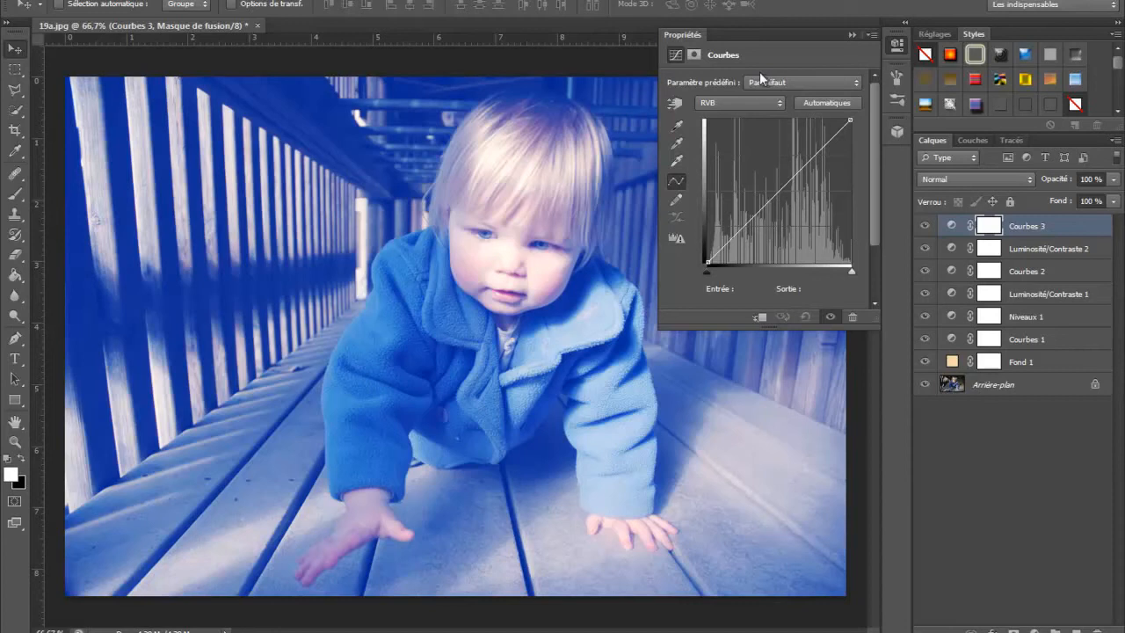
left_click(768, 98)
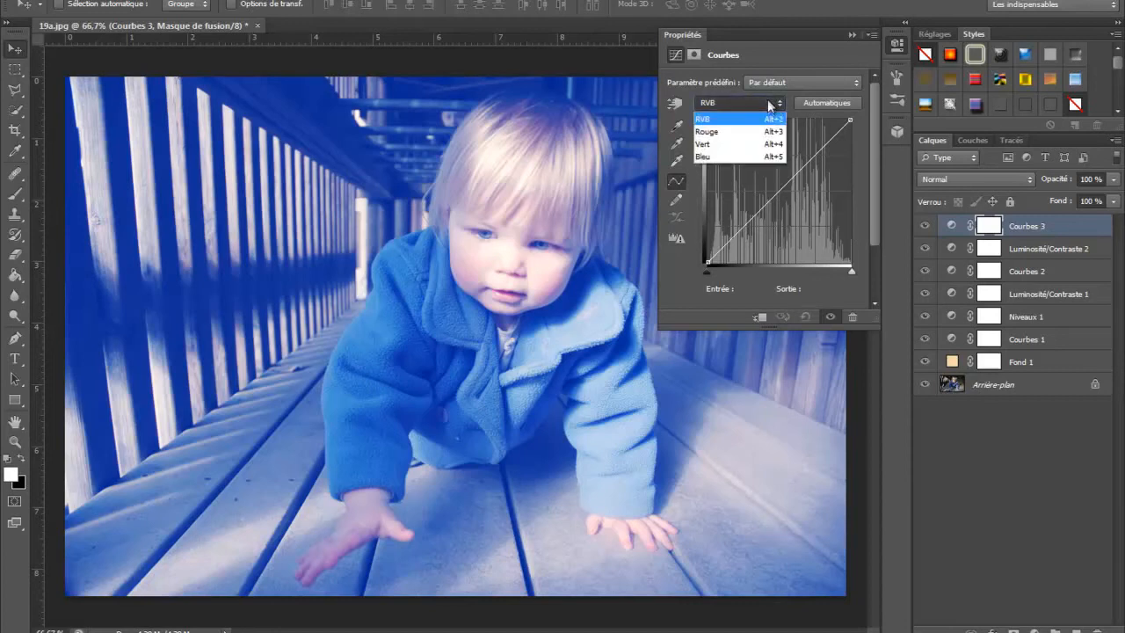
left_click(760, 132)
left_click(706, 268)
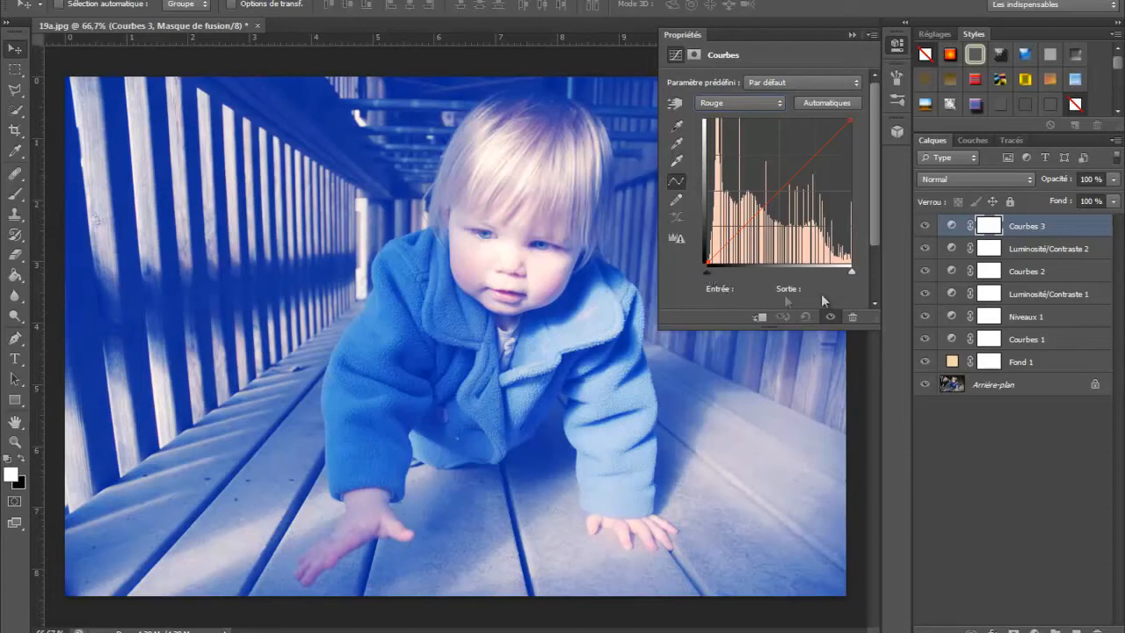
left_click_drag(707, 272, 710, 273)
left_click_drag(819, 289, 799, 293)
type("4")
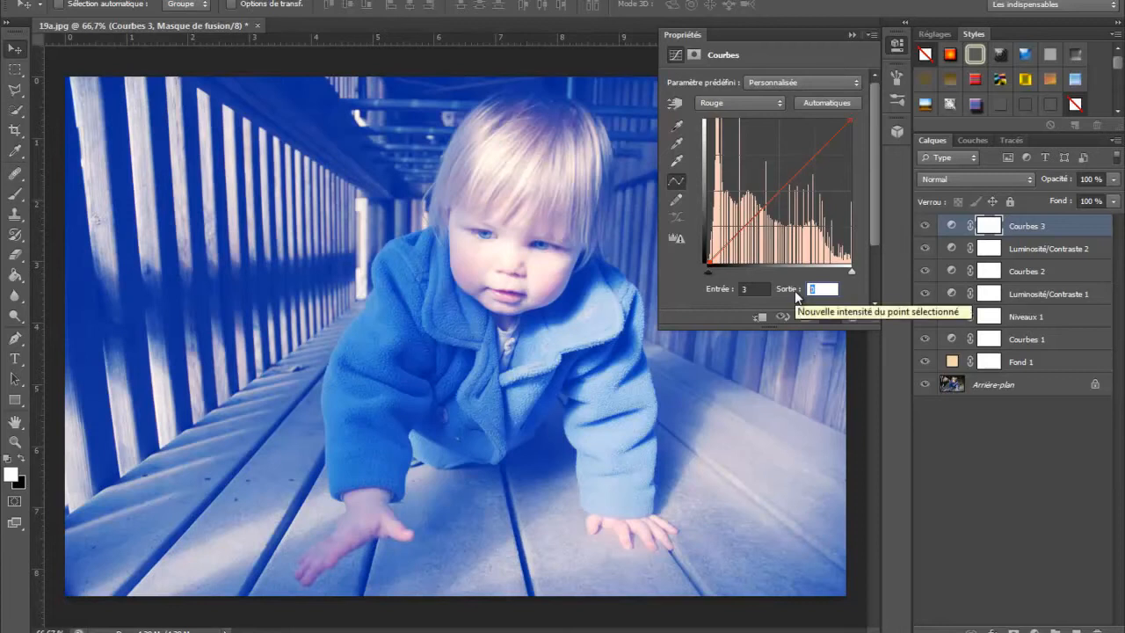
left_click_drag(767, 290, 745, 292)
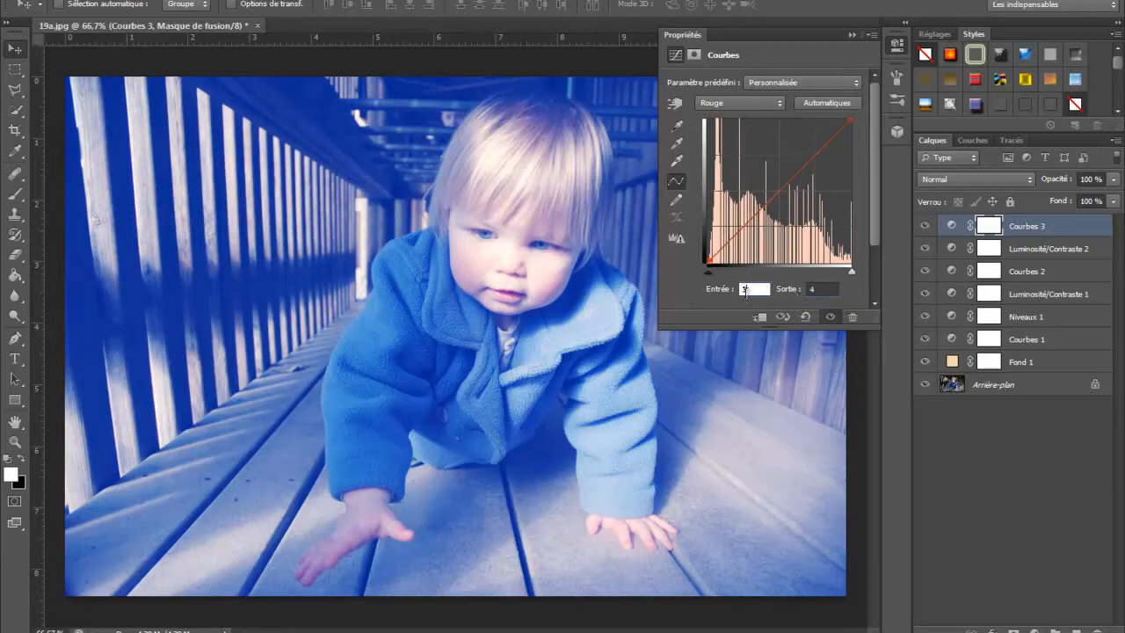
type("0")
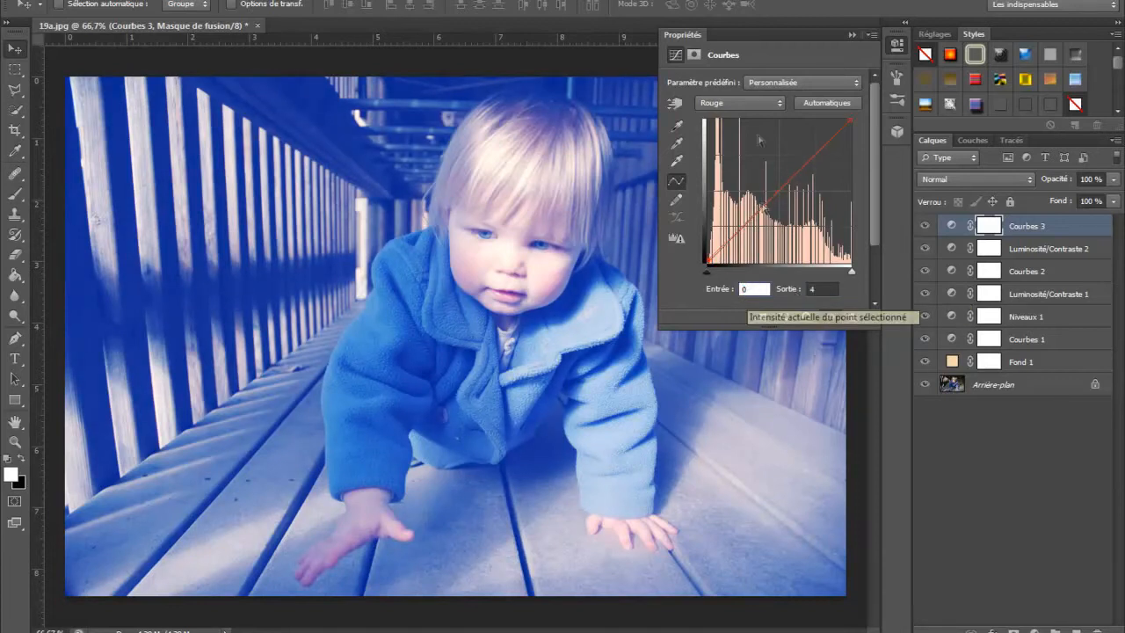
Step: Set the blue channel's black point output to 14 in the third Curves layer and close its properties
left_click(744, 107)
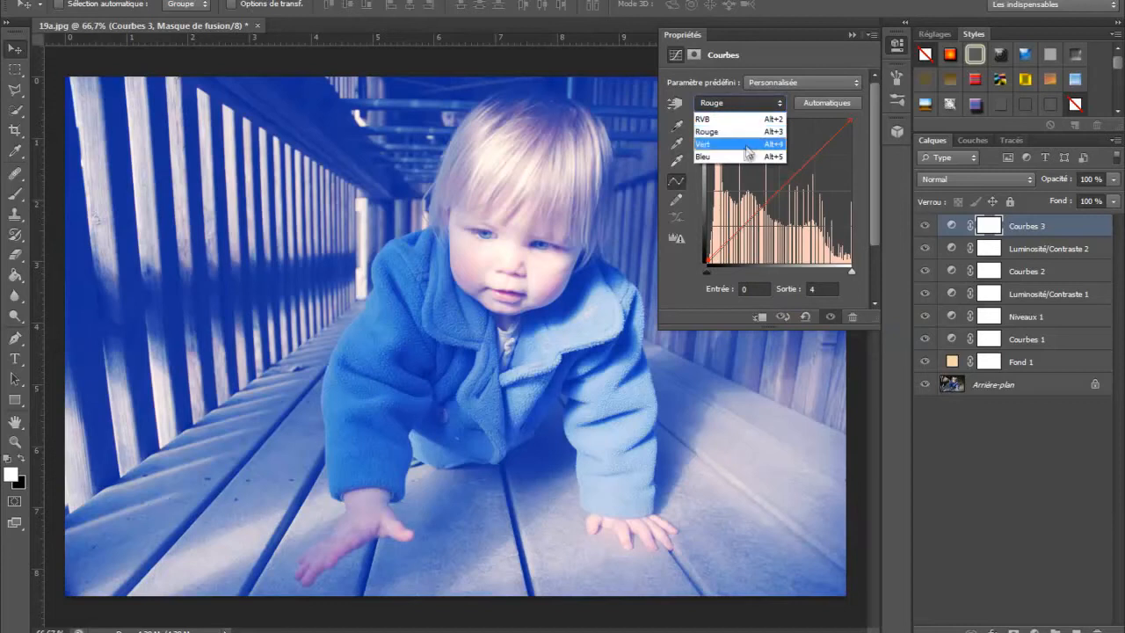
left_click(740, 156)
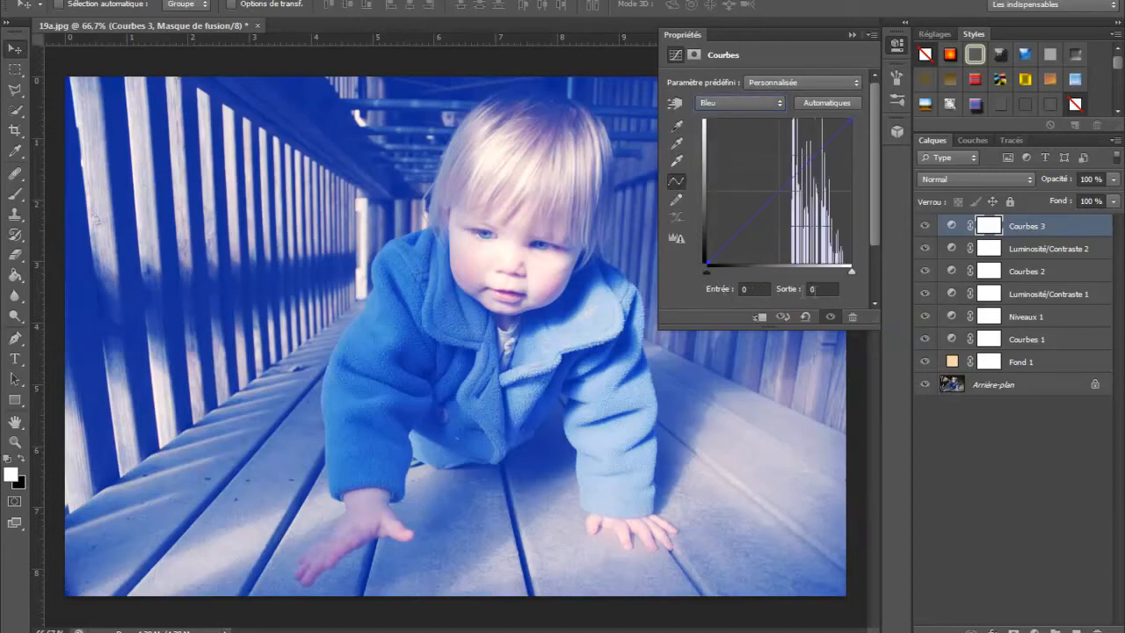
left_click(836, 288)
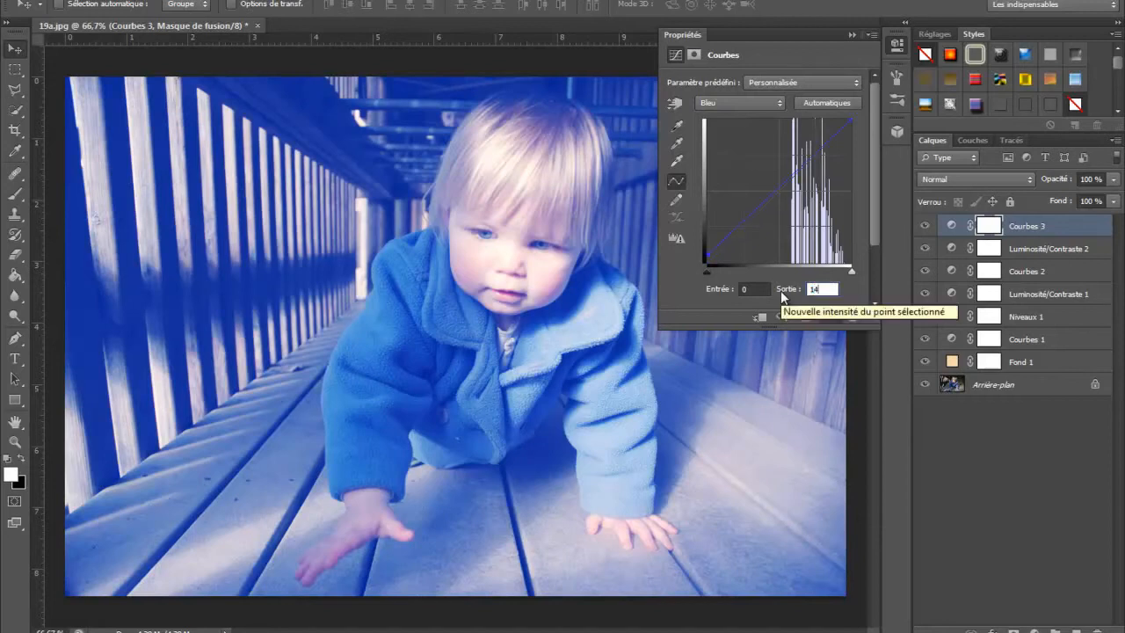
left_click(849, 35)
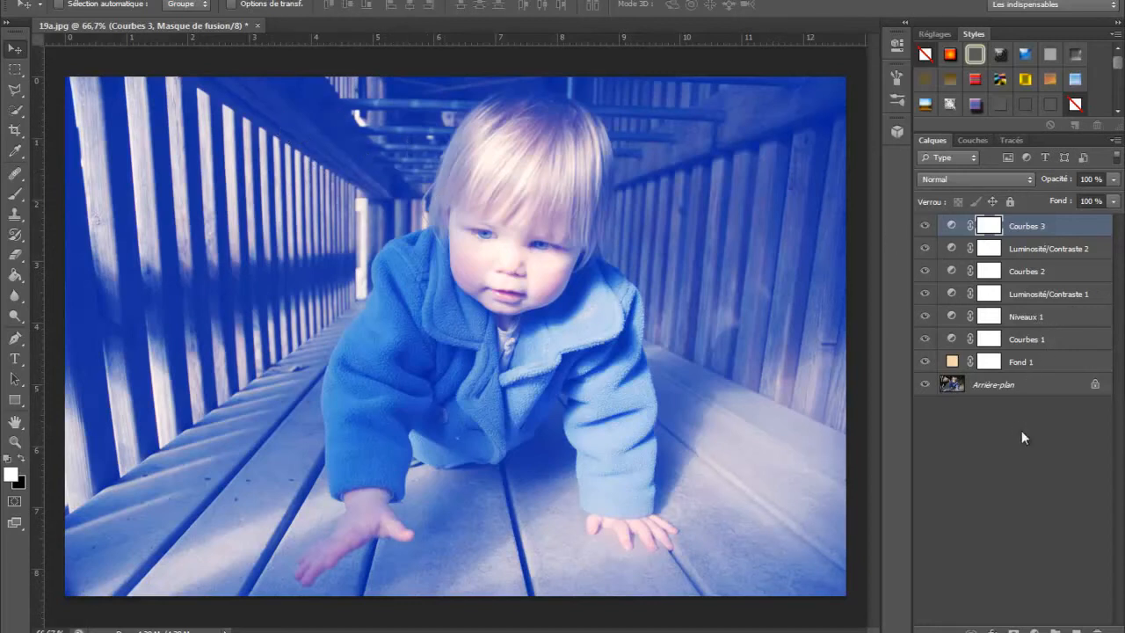
Step: Check the Fond 1 fill layer's effect by toggling its visibility, and move it to the top of the layer stack
left_click(990, 361)
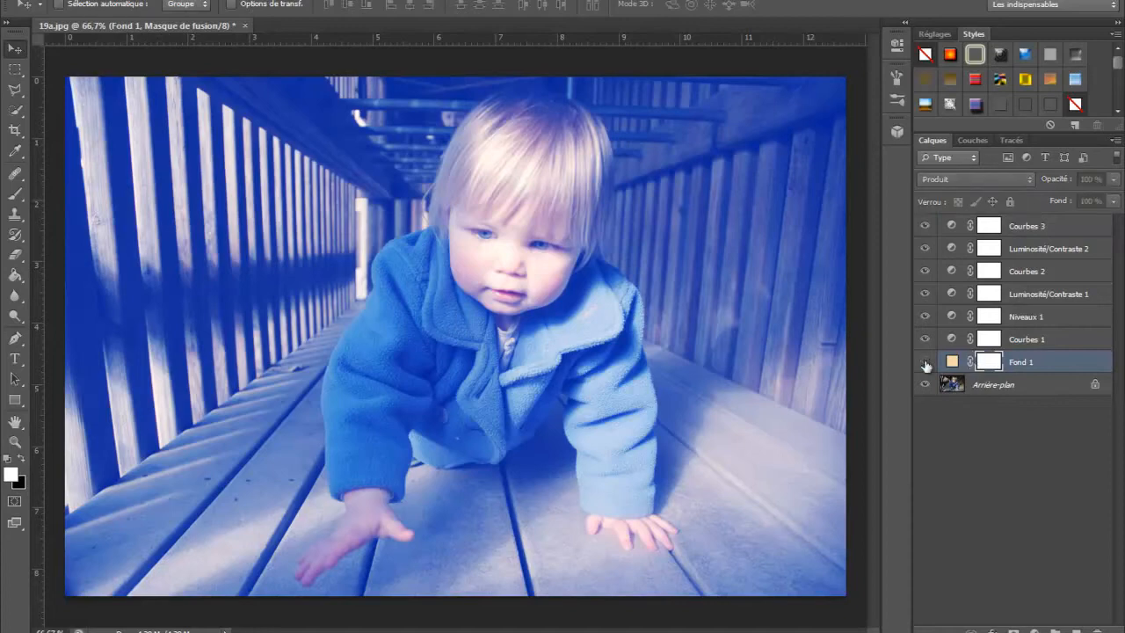
left_click(925, 362)
left_click(925, 362)
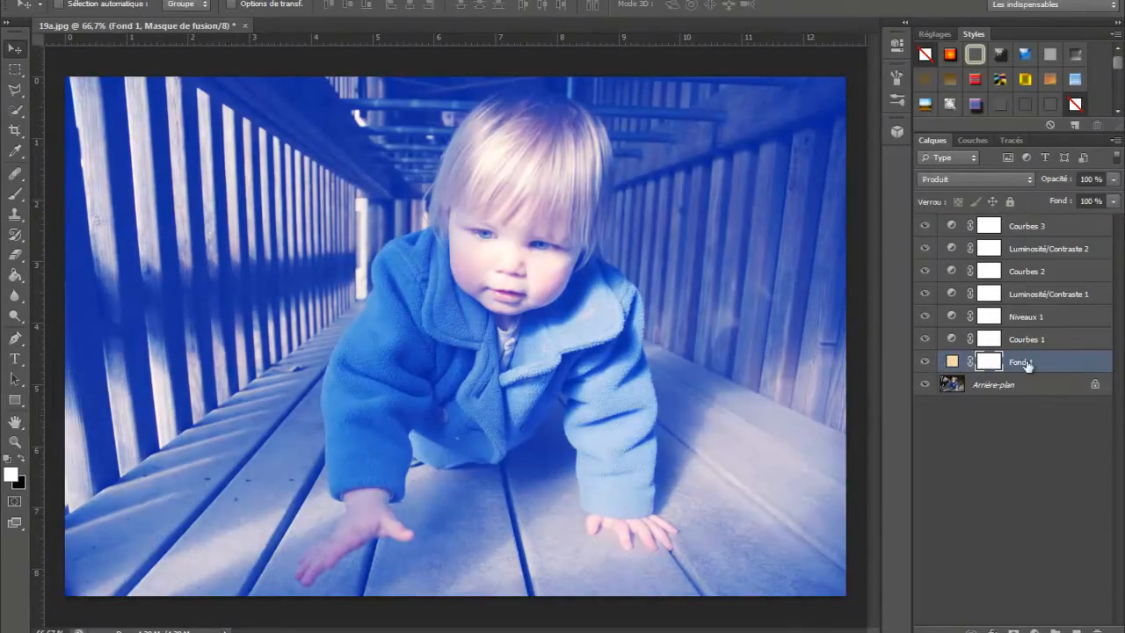
left_click_drag(1020, 363, 1015, 218)
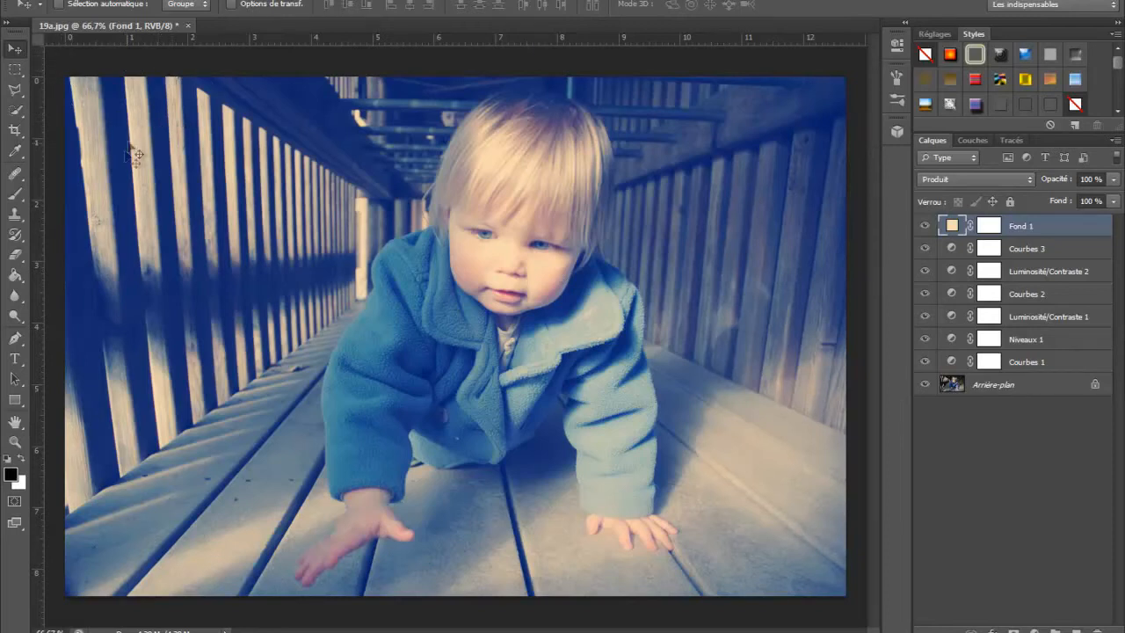
Step: Draw a rectangular selection with 0 px feather just inside the photo's edges, about 12.54 by 8.29 cm
left_click(15, 69)
right_click(15, 71)
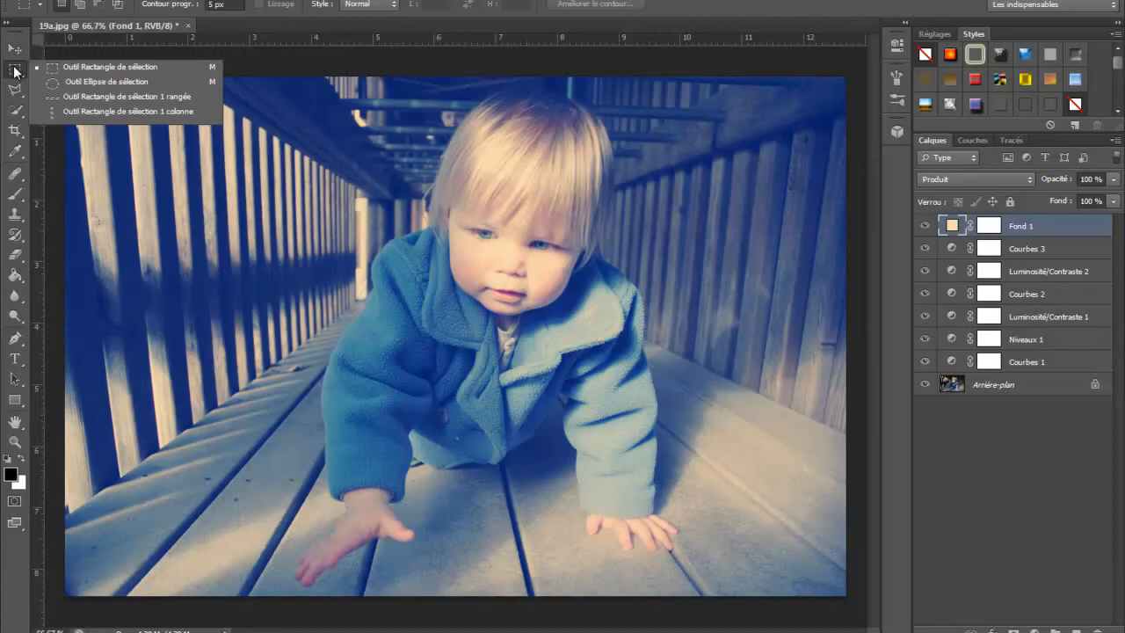
left_click(15, 71)
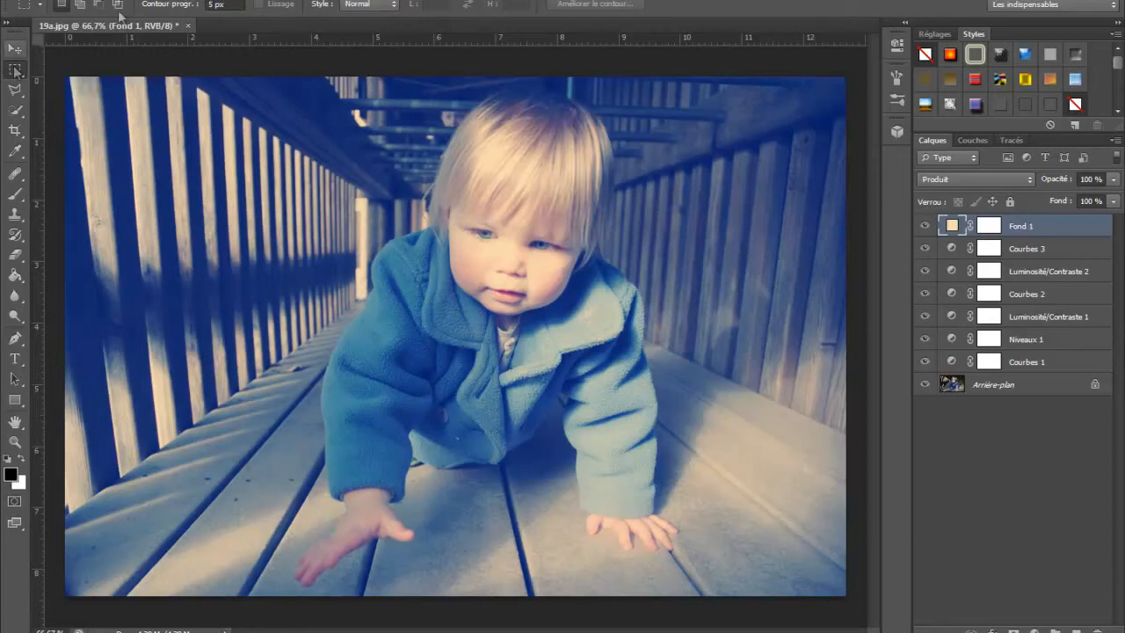
double_click(211, 4)
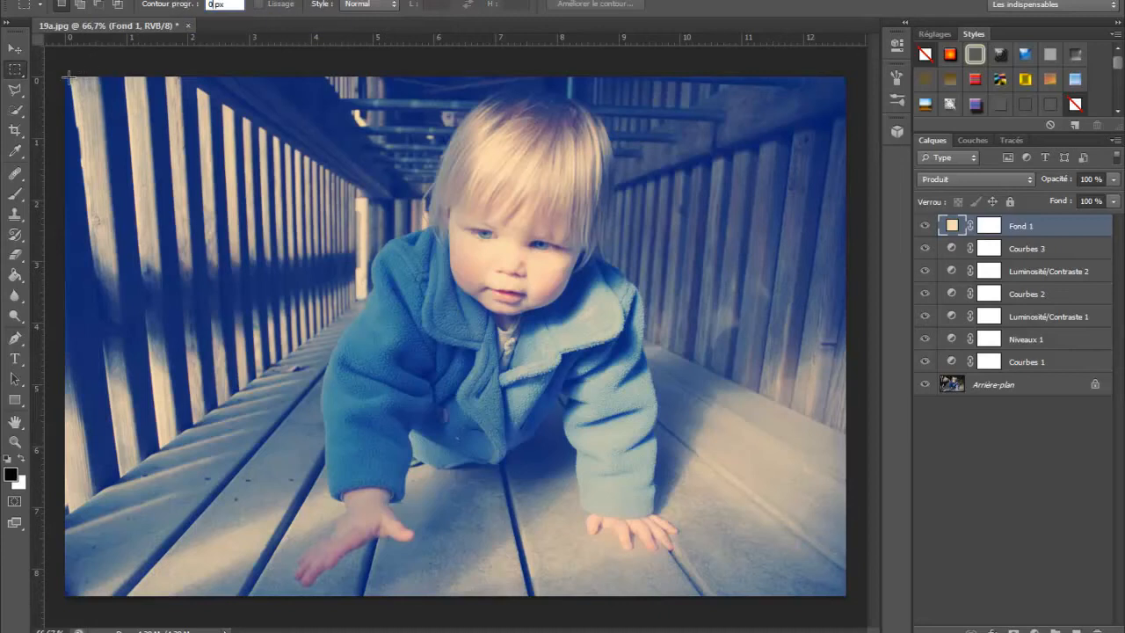
left_click_drag(68, 79, 839, 587)
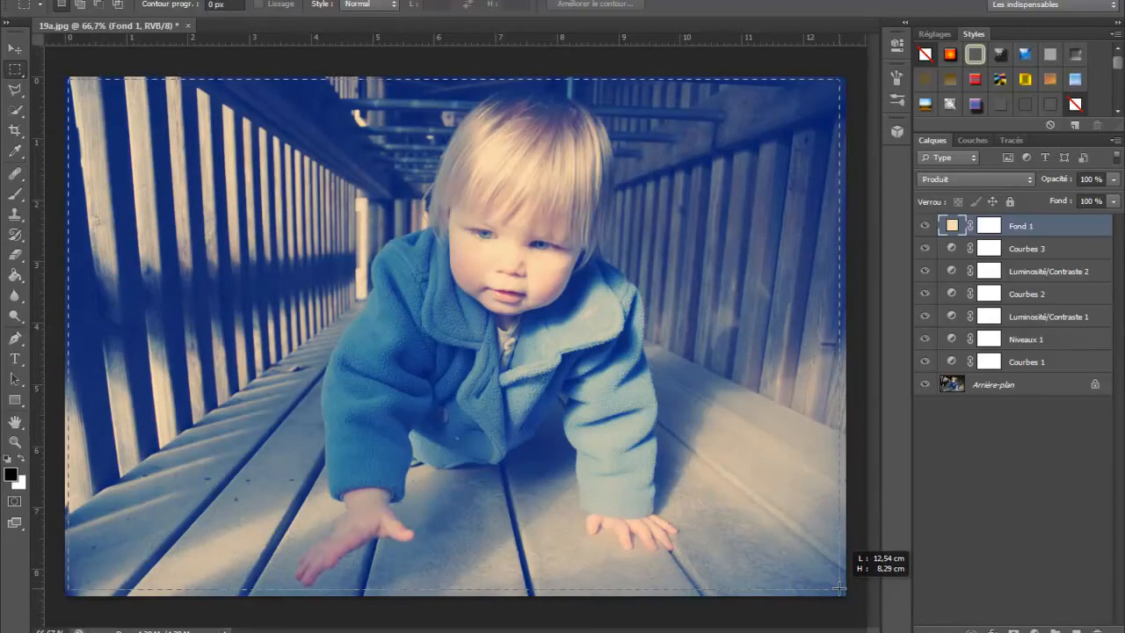
left_click_drag(840, 587, 840, 585)
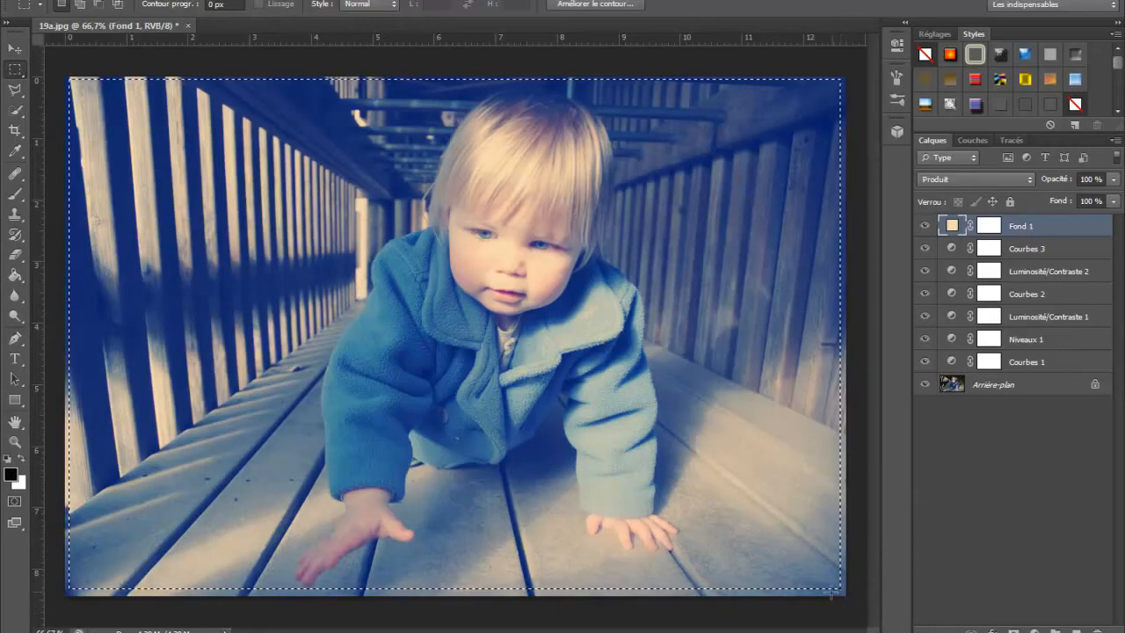
Step: Nudge the rectangular selection until it leaves only a thin margin along all the photo's edges
left_click_drag(837, 590, 845, 595)
mouse_move(783, 531)
left_mouse_down()
mouse_move(774, 523)
mouse_move(778, 533)
left_mouse_up()
key("Up")
key("Up")
key("Up")
key("Up")
key("Up")
key("Up")
key("Up")
key("Up")
key("Up")
key("Up")
key("Up")
key("Up")
key("Right")
key("Right")
key("Right")
key("Right")
key("Right")
key("Right")
Step: Invert the selection and fill it with black on a new top layer as a thin border, leaving nothing selected
left_click(252, 0)
left_click(317, 39)
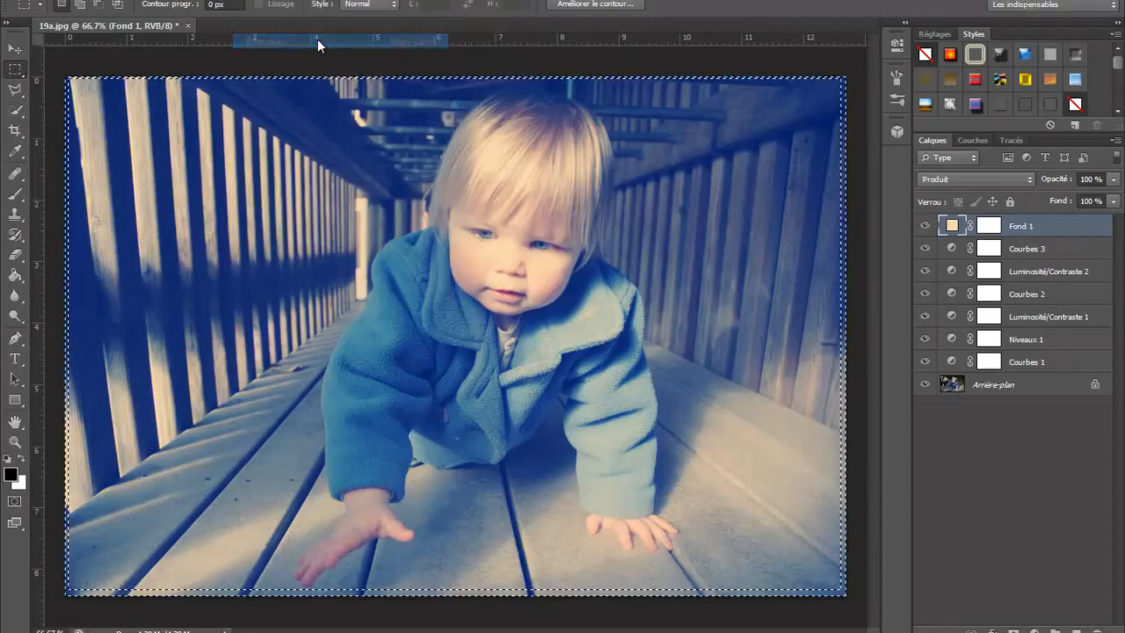
left_click(15, 278)
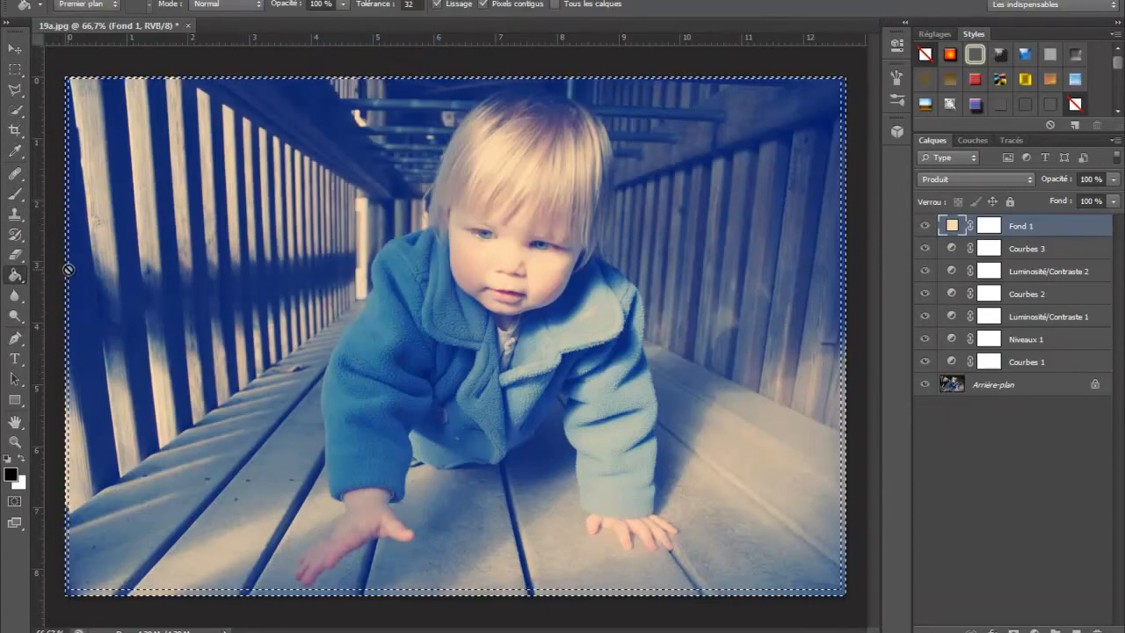
left_click(1076, 629)
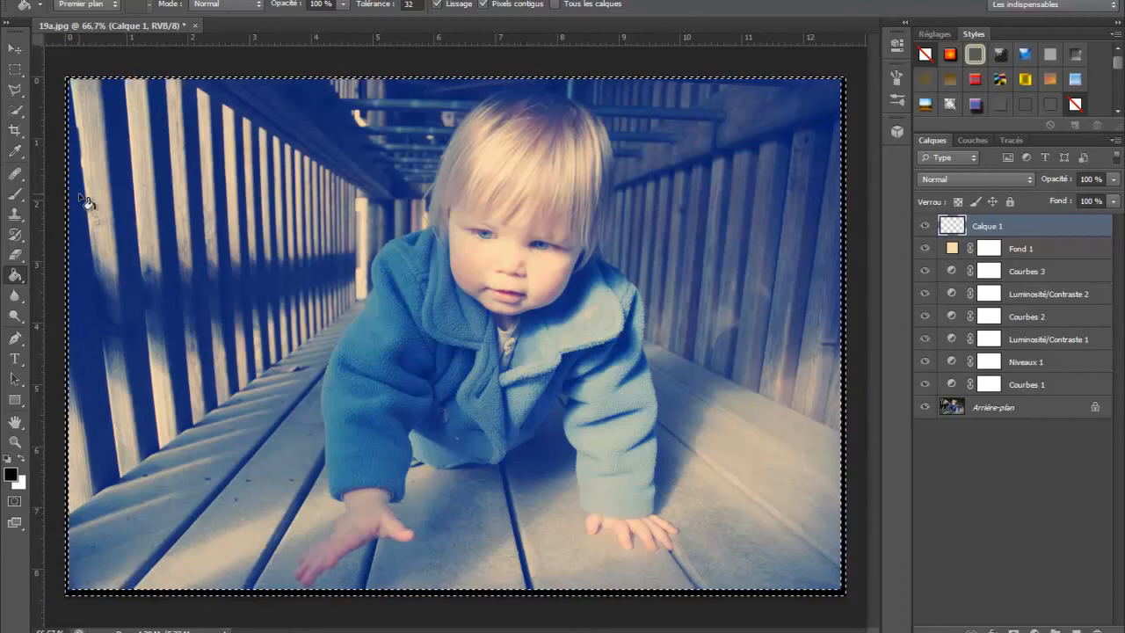
key("ctrl+d")
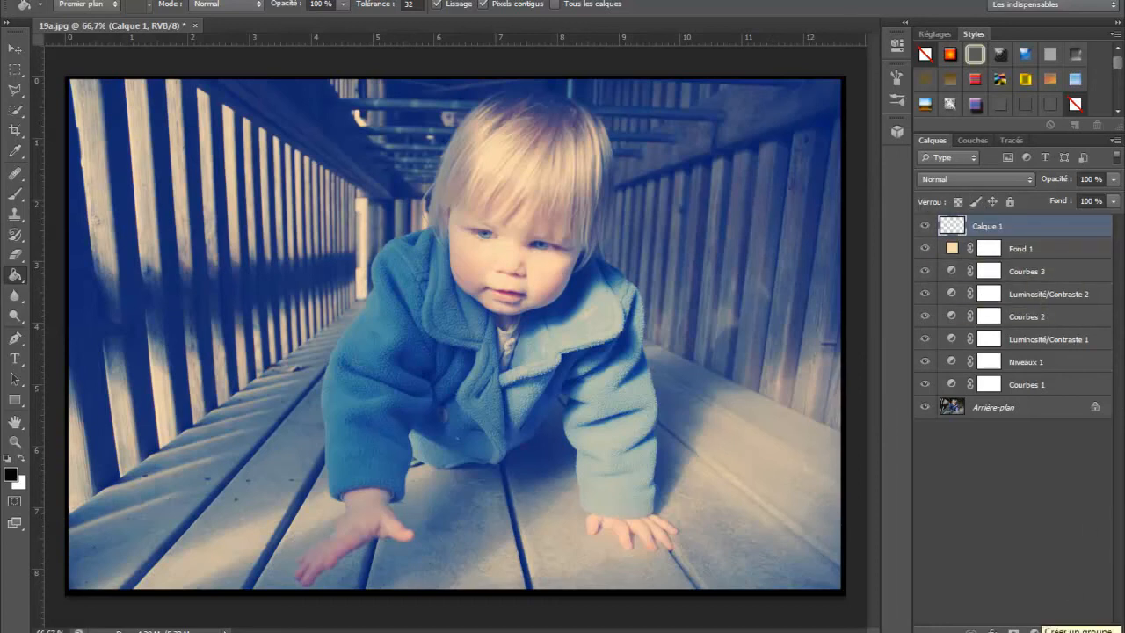
Step: Create a layer group containing every layer from Calque 1 down to Courbes 1, and collapse it
left_click(1054, 629)
left_click(978, 242)
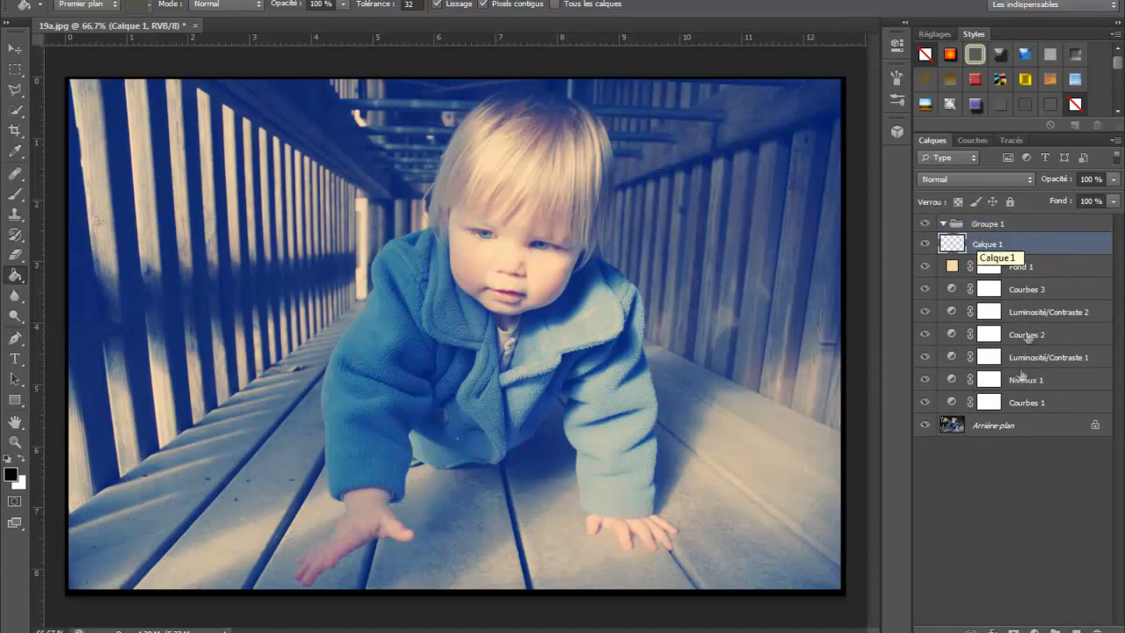
left_click(1019, 402, "shift")
left_click_drag(985, 242, 986, 230)
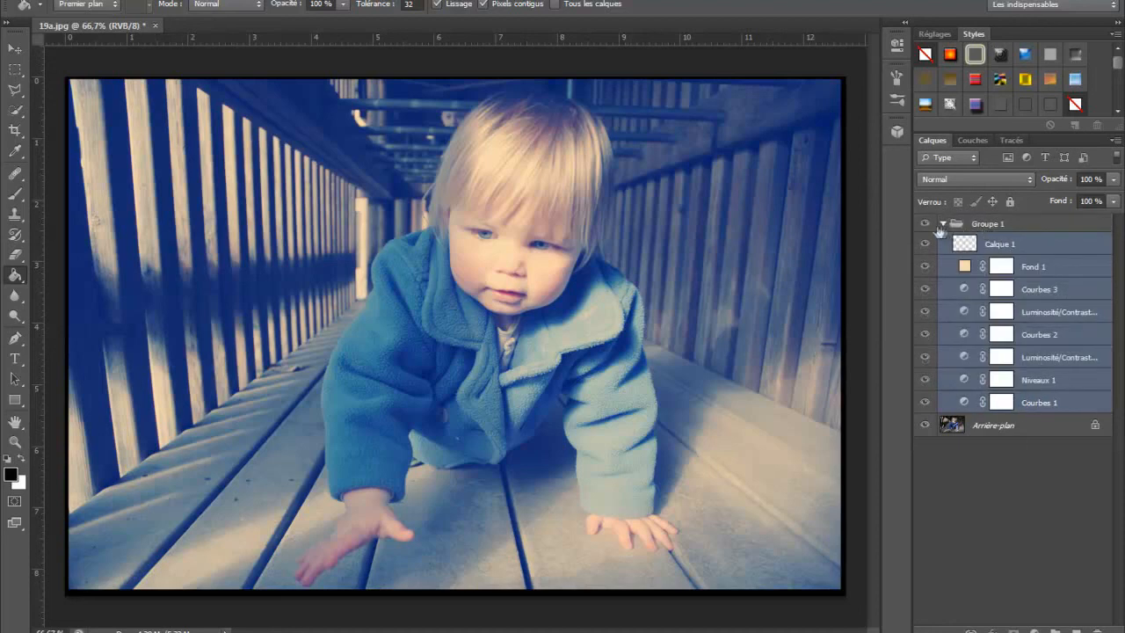
left_click(942, 224)
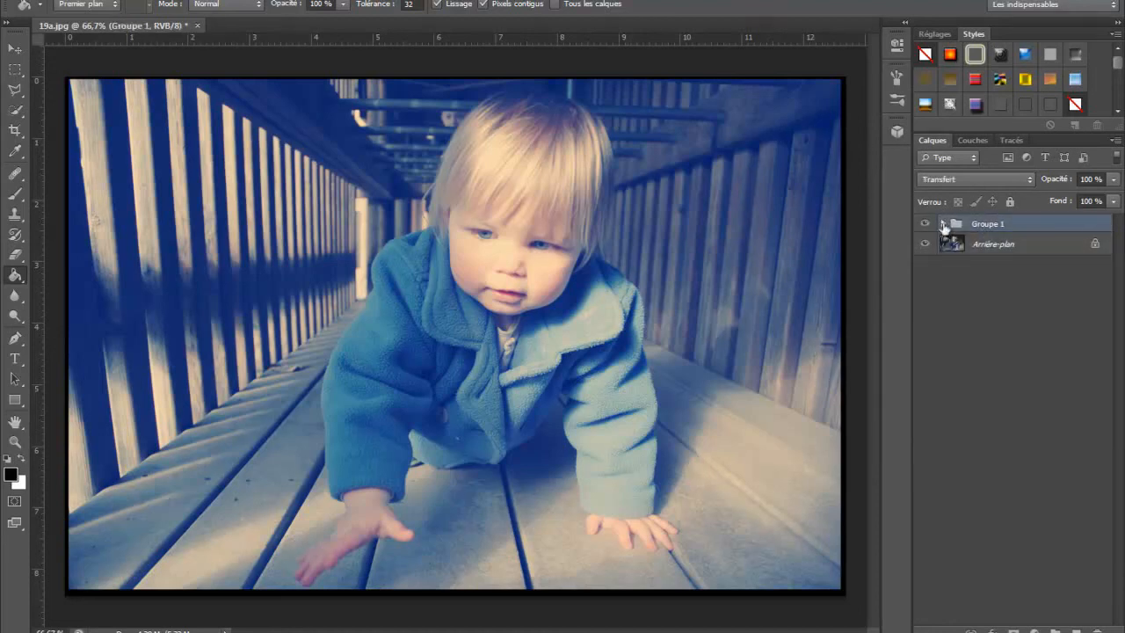
Step: Rename the layer group as Instagram and toggle its visibility to compare the photo with and without the effect
double_click(990, 226)
type("1")
key("Return")
left_click(926, 227)
left_click(925, 227)
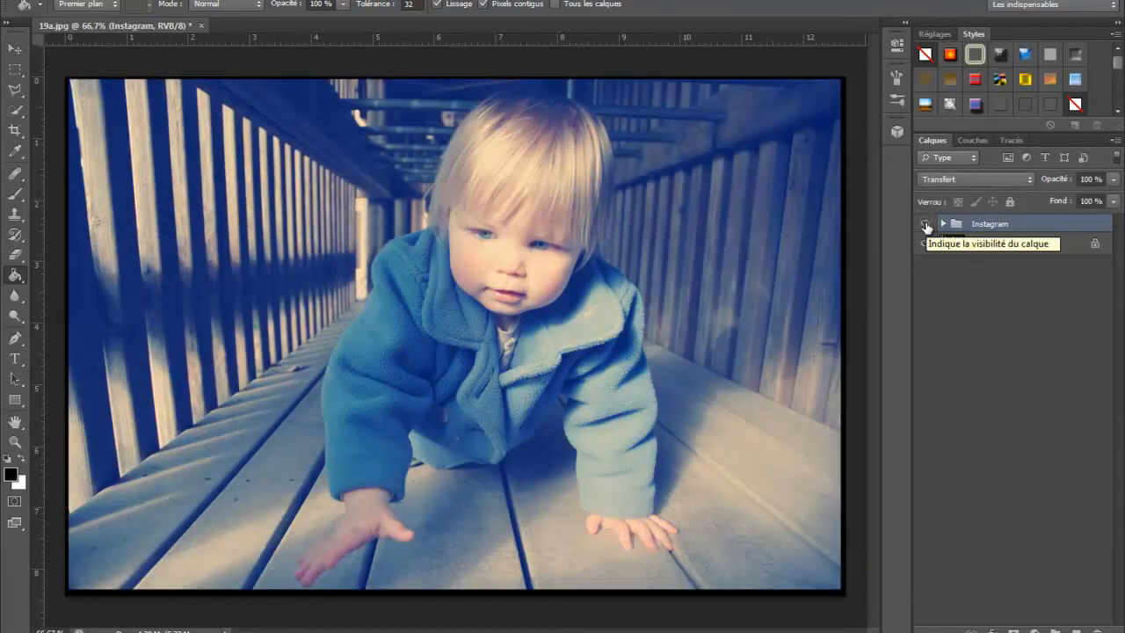